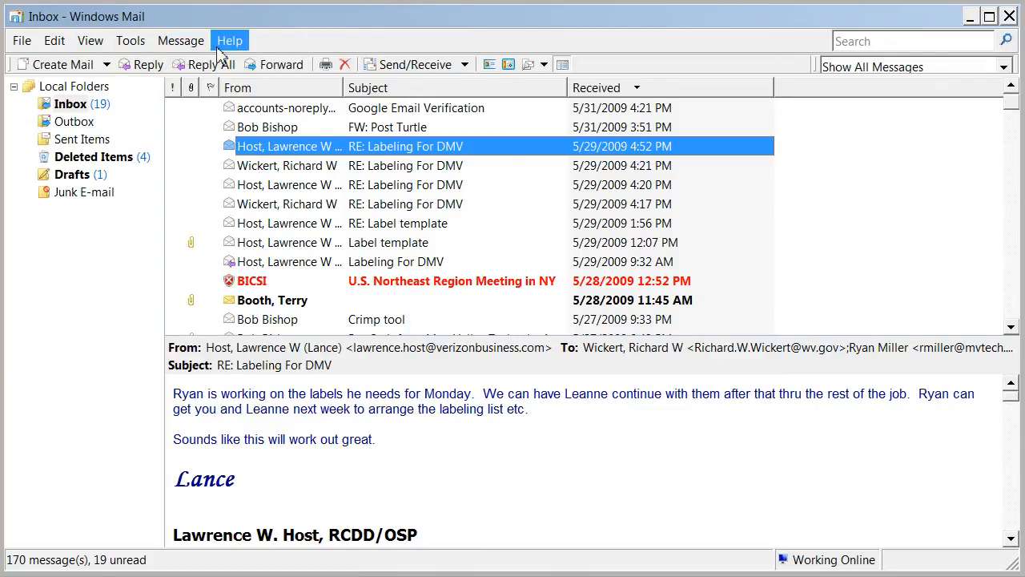
- Open the Internet Accounts list via Tools > Accounts, centre it, and start adding an account
click(133, 42)
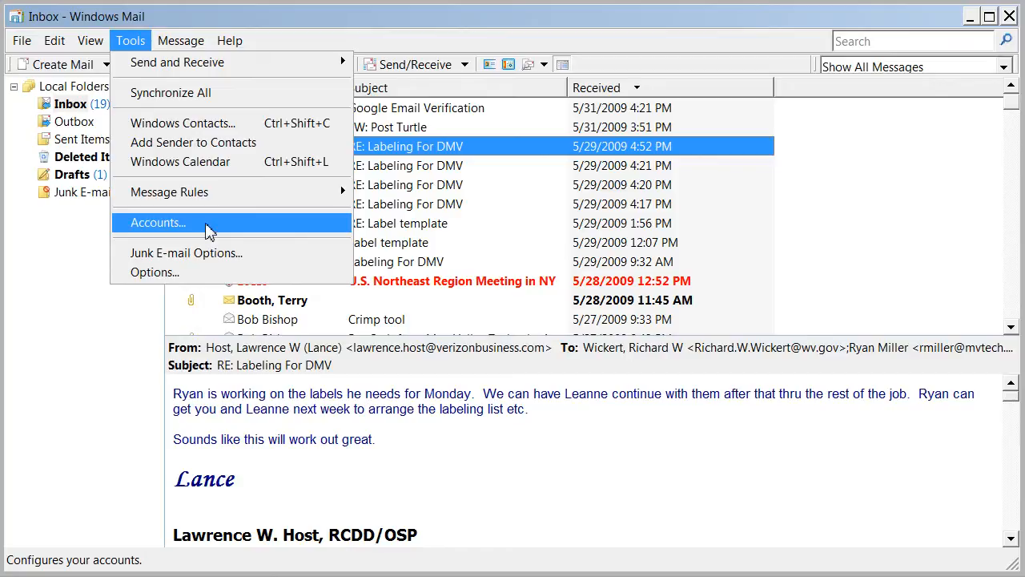
click(206, 229)
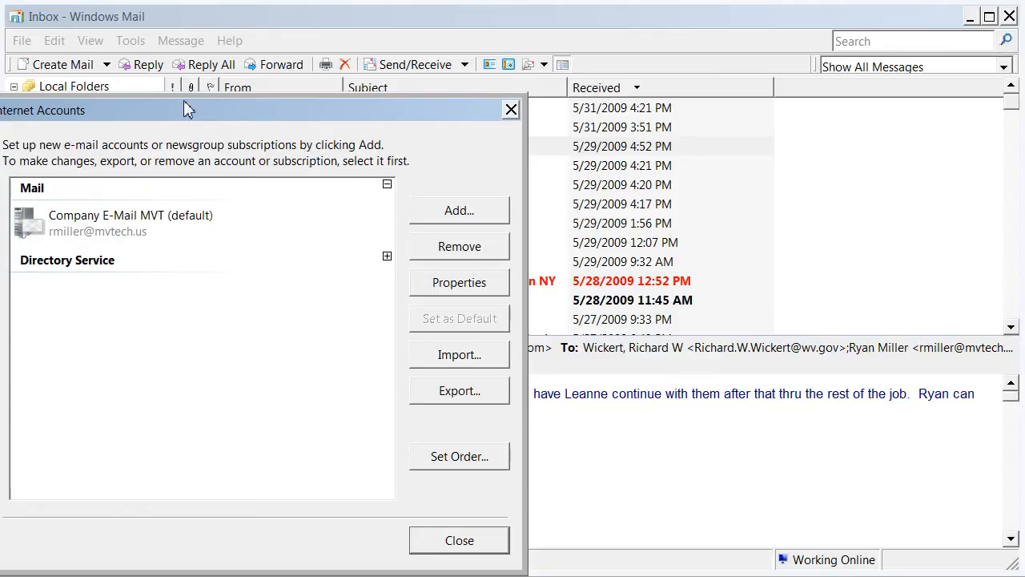
drag(189, 111, 336, 99)
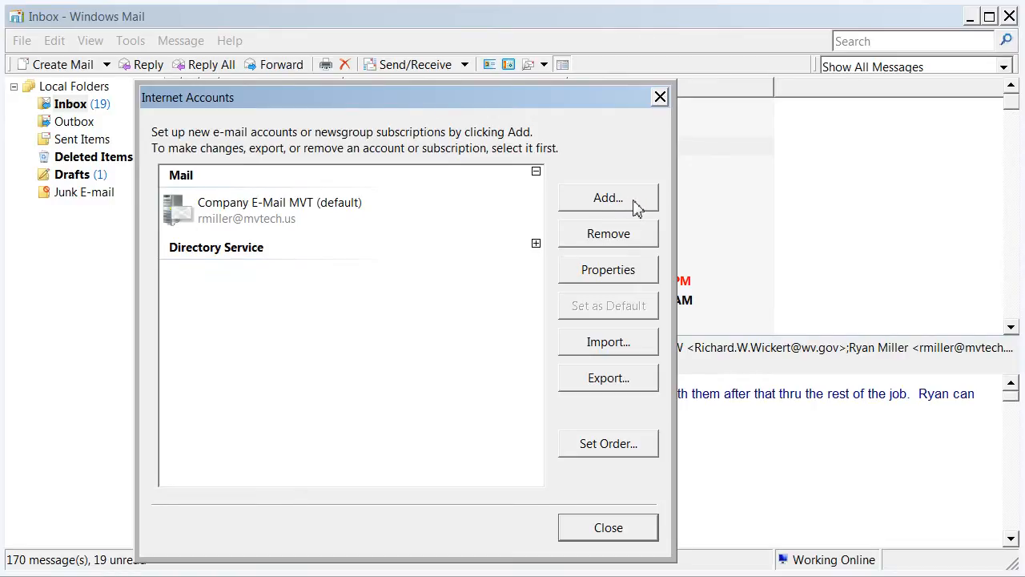
click(632, 201)
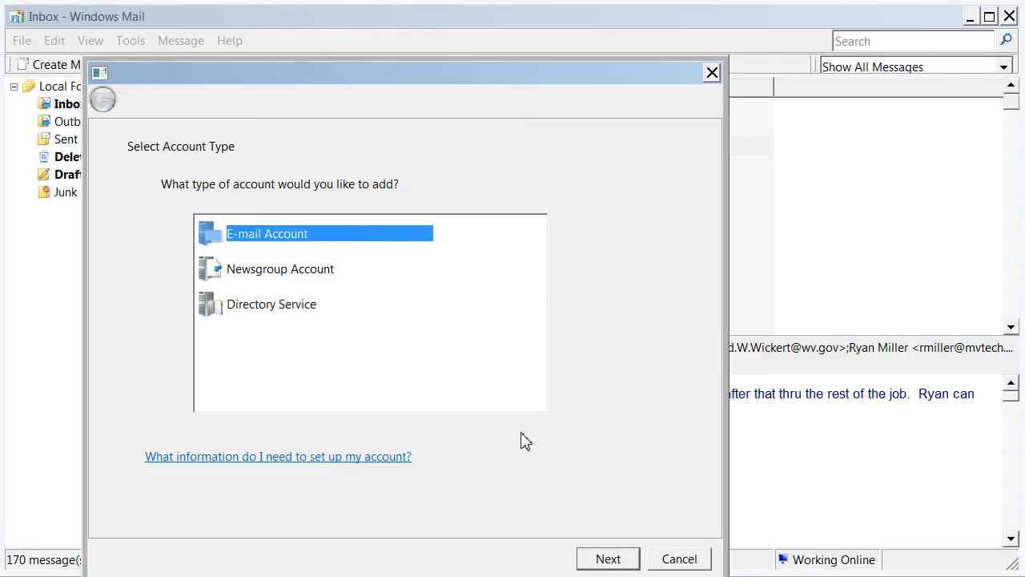
- Choose an E-mail account and replace the prefilled display name with the new user's name
click(606, 557)
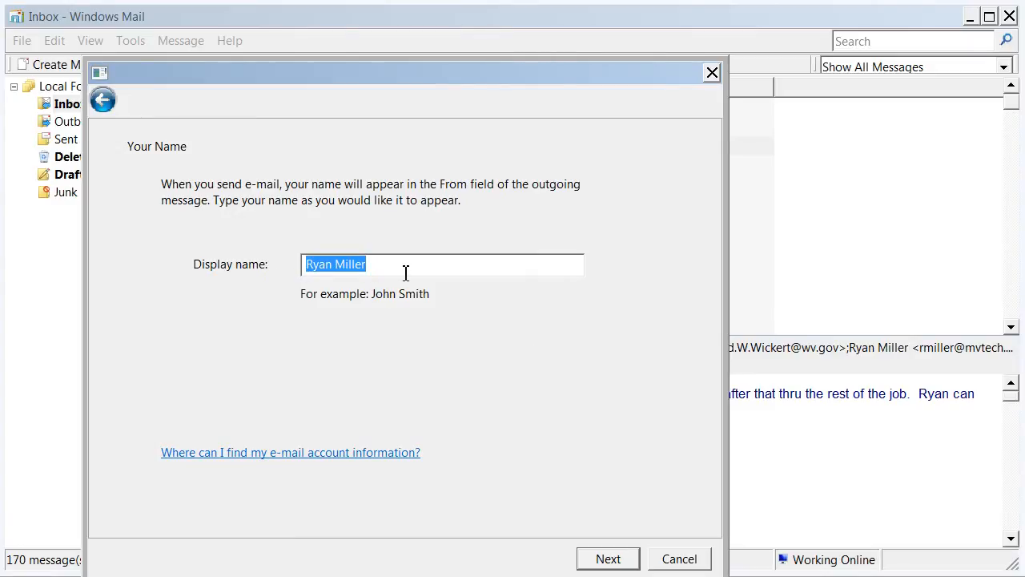
drag(406, 273, 296, 267)
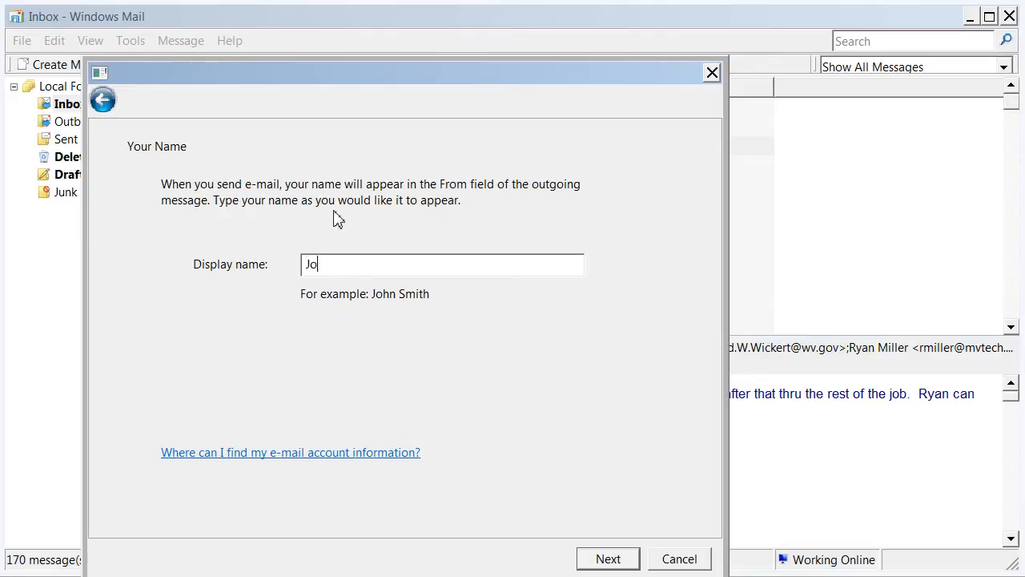
click(606, 559)
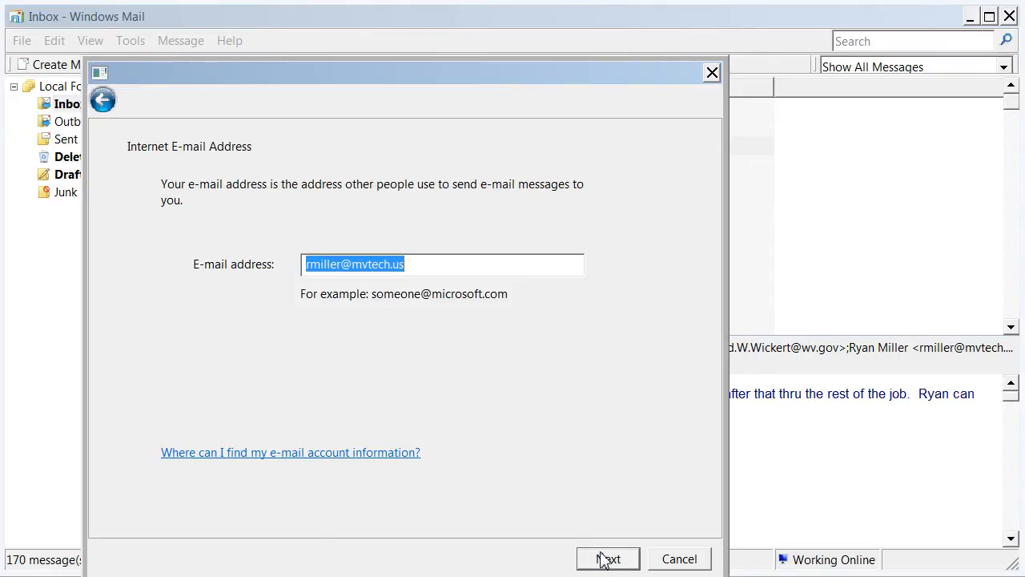
- Change the prefilled e-mail address to the new user's address and continue to server setup
click(343, 268)
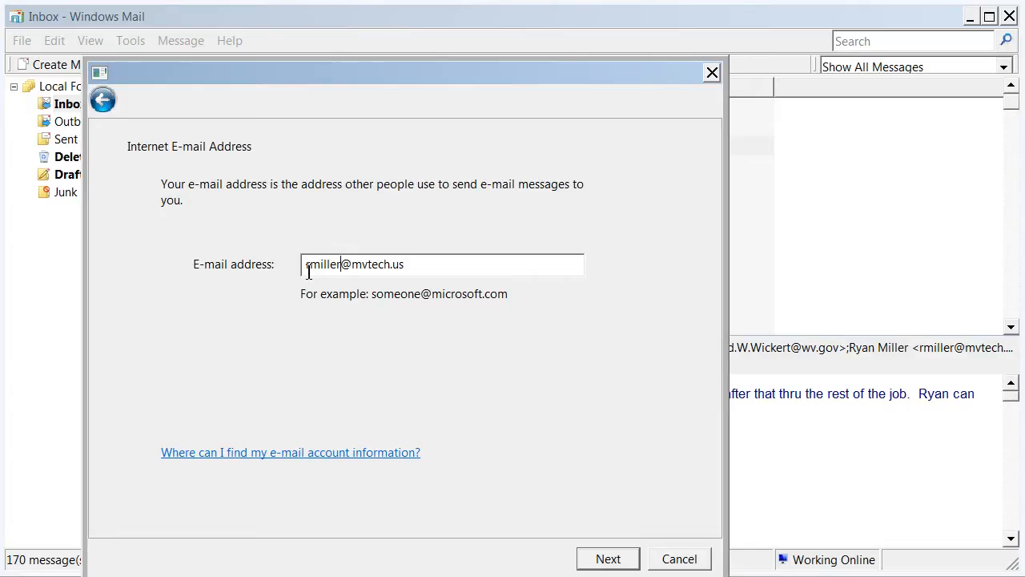
mouse_move(308, 268)
mouse_down()
mouse_move(344, 265)
mouse_move(309, 272)
mouse_up()
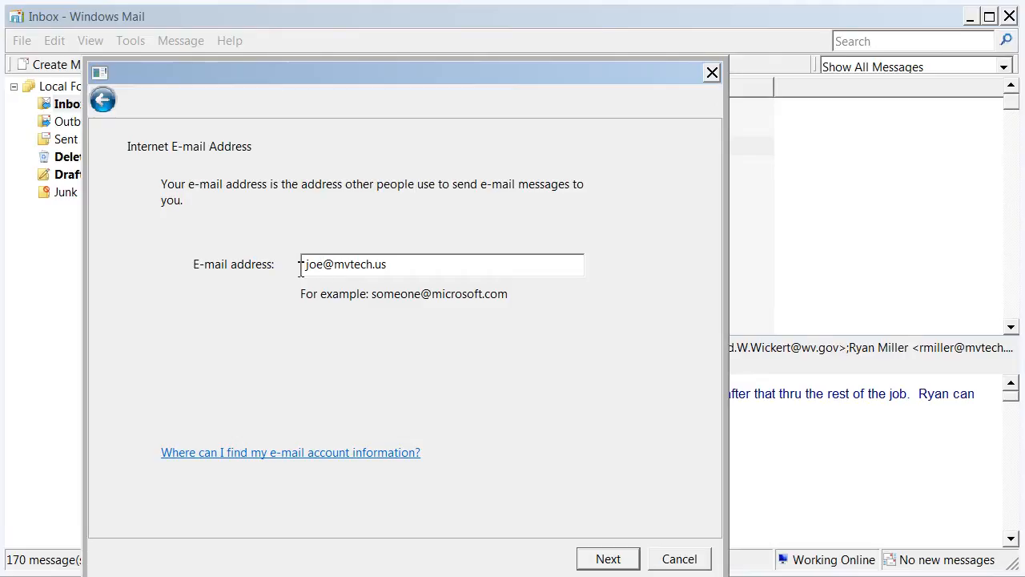
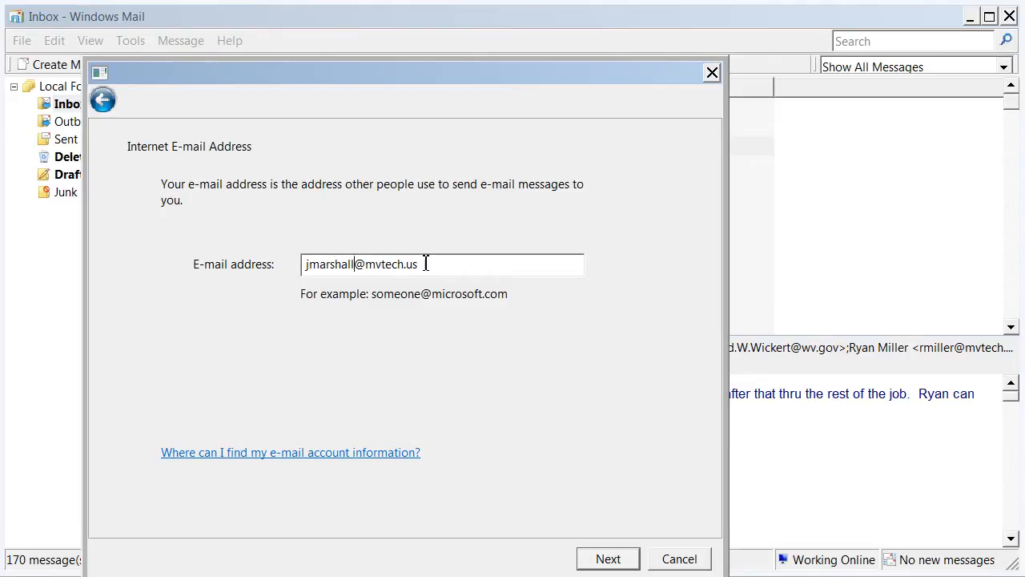
drag(428, 264, 291, 254)
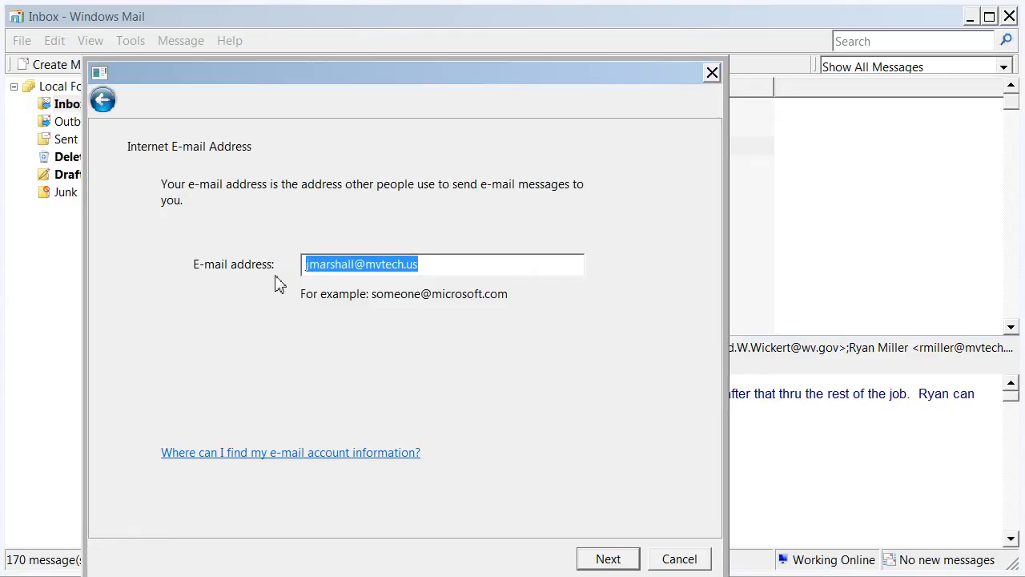
click(427, 265)
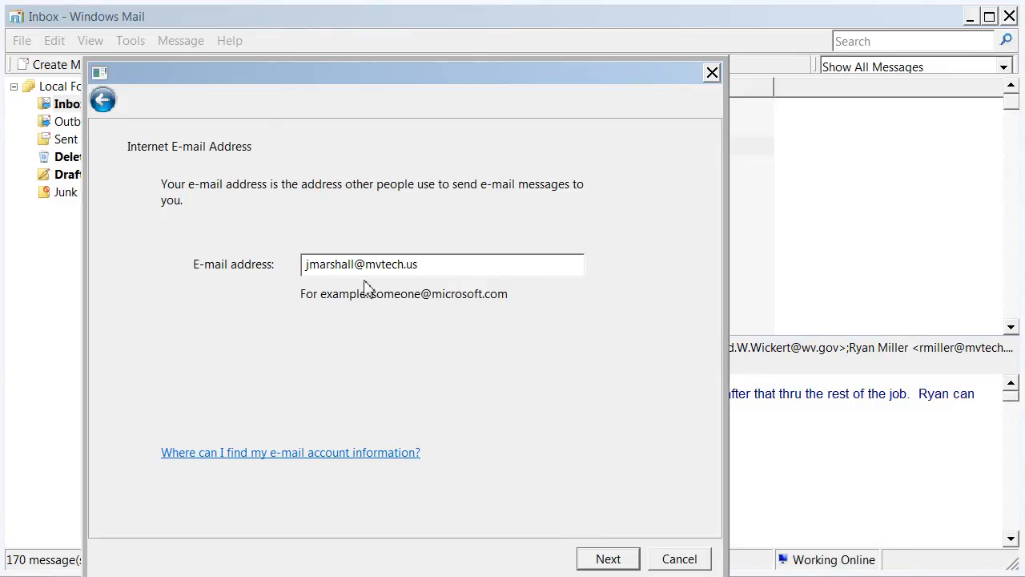
click(593, 554)
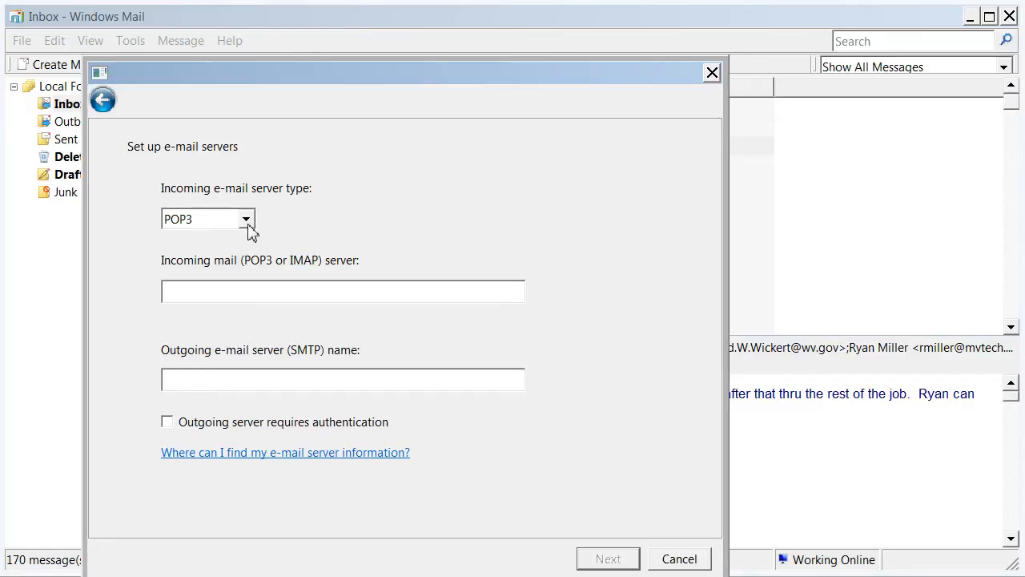
- Keep POP3 as the incoming server type and bring up the document listing server names
click(248, 228)
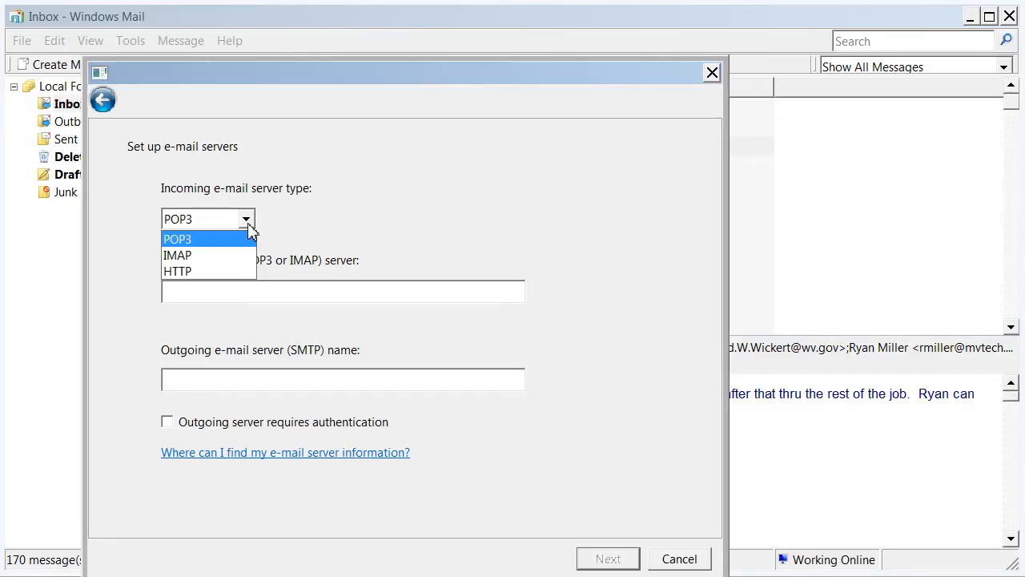
click(202, 240)
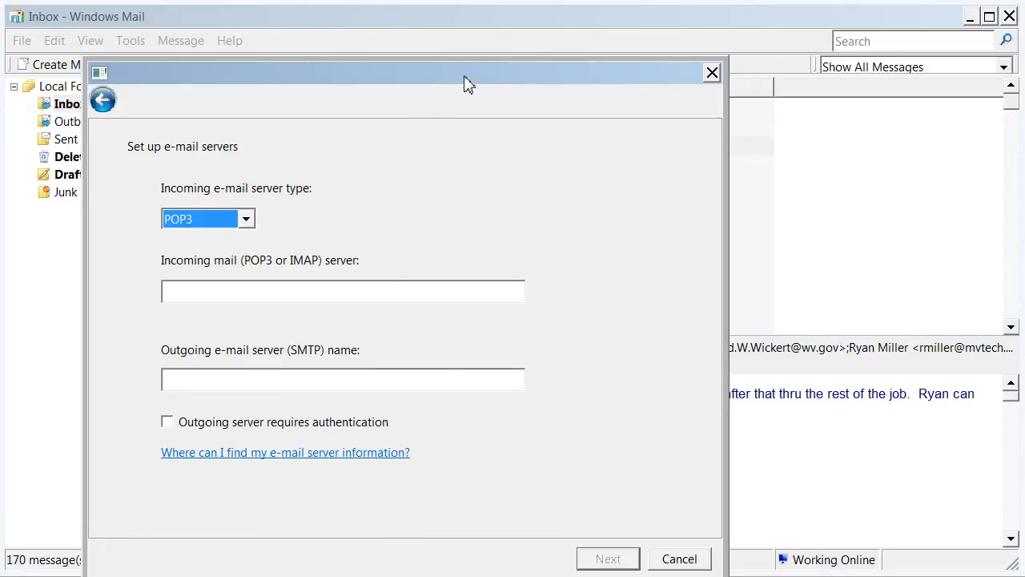
drag(469, 84, 501, 83)
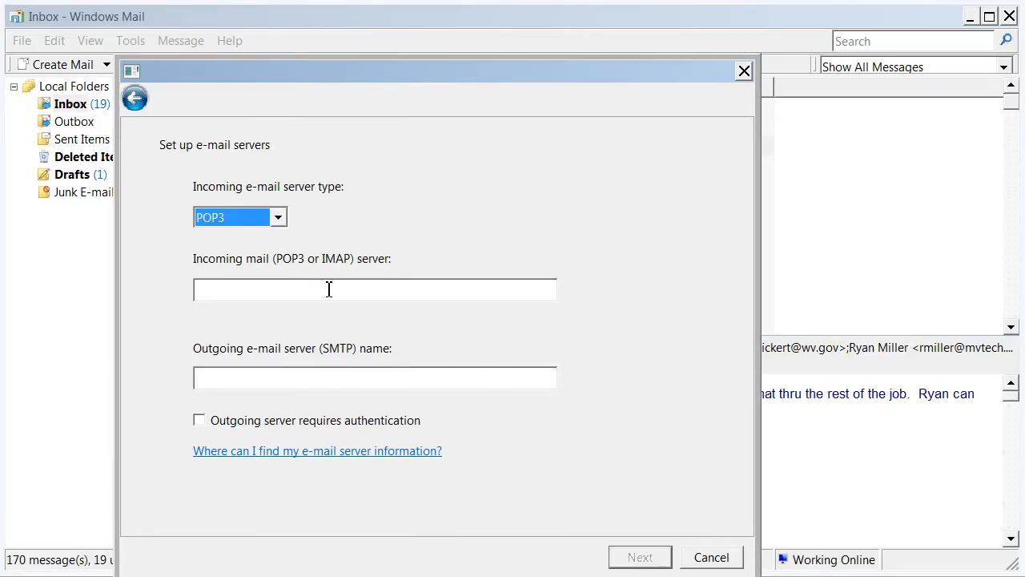
click(294, 287)
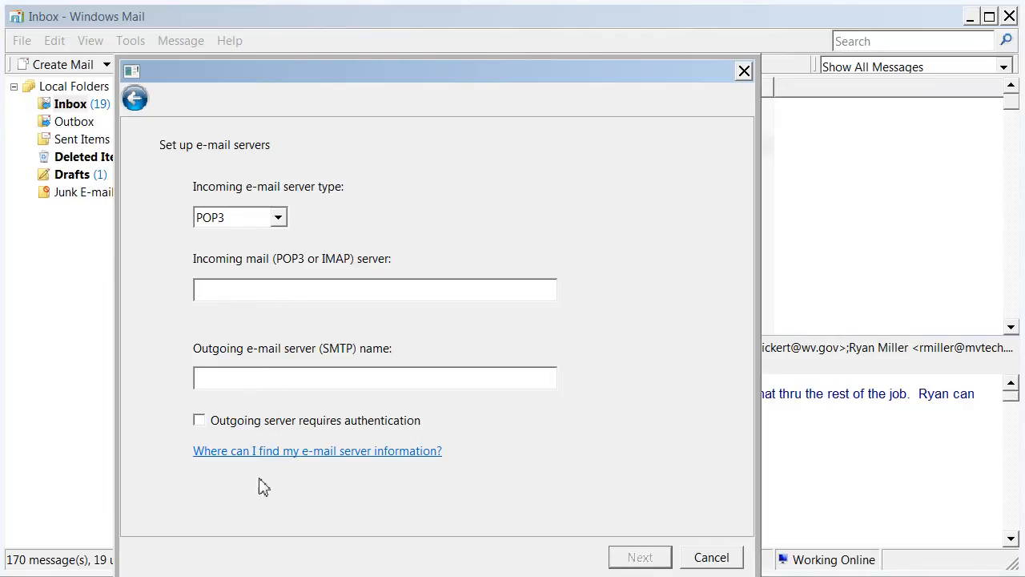
click(336, 576)
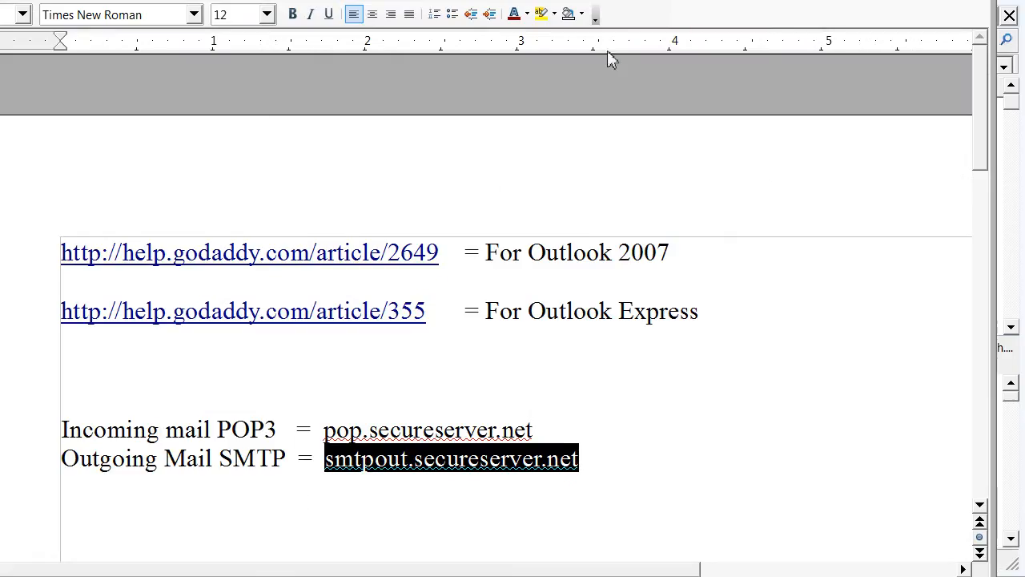
- Select and copy the incoming server name pop.secureserver.net from the Writer notes
click(325, 393)
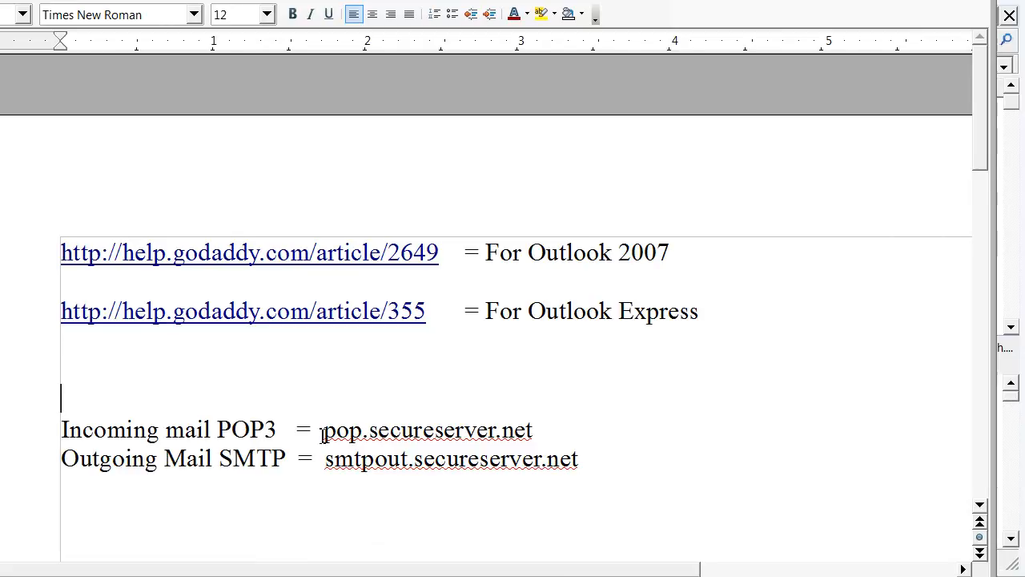
drag(322, 429, 541, 430)
key(ctrl+c)
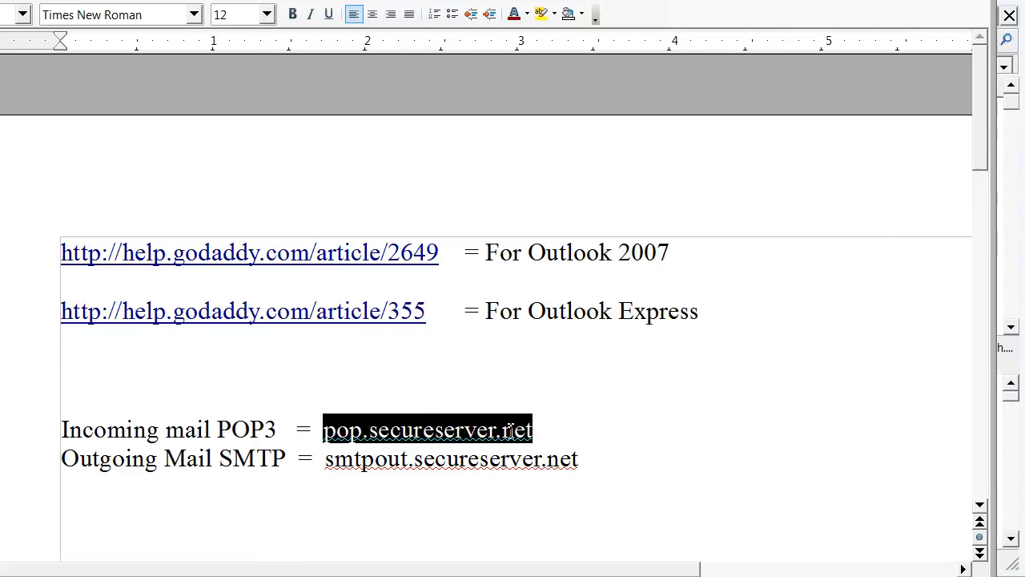
right_click(511, 431)
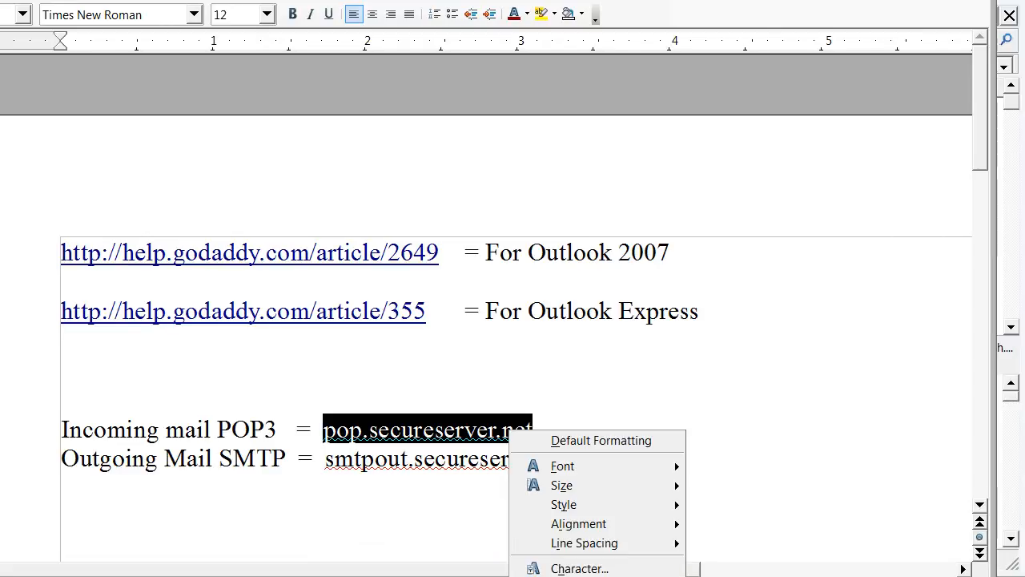
key(Escape)
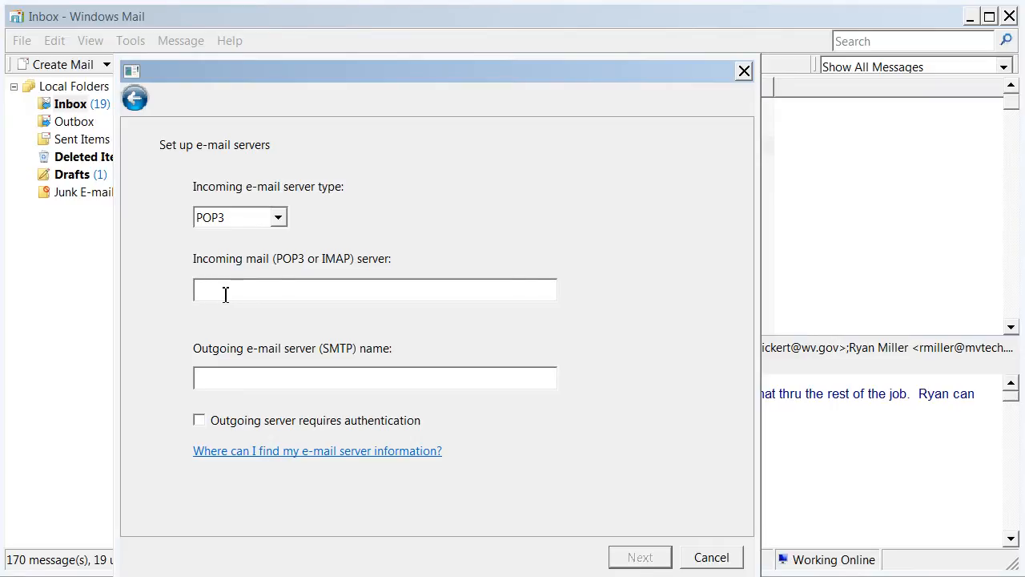
- Paste pop.secureserver.net into the incoming mail server field
right_click(225, 294)
click(252, 372)
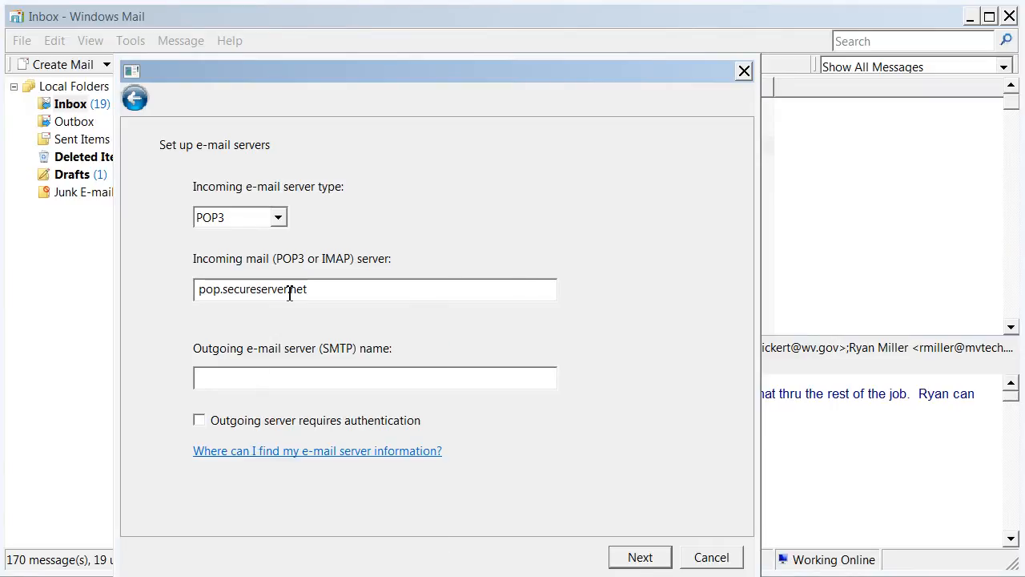
click(306, 382)
- Select smtpout.secureserver.net in the notes document to copy it, then return to Windows Mail
key(alt+Tab)
drag(583, 468, 325, 470)
key(ctrl+c)
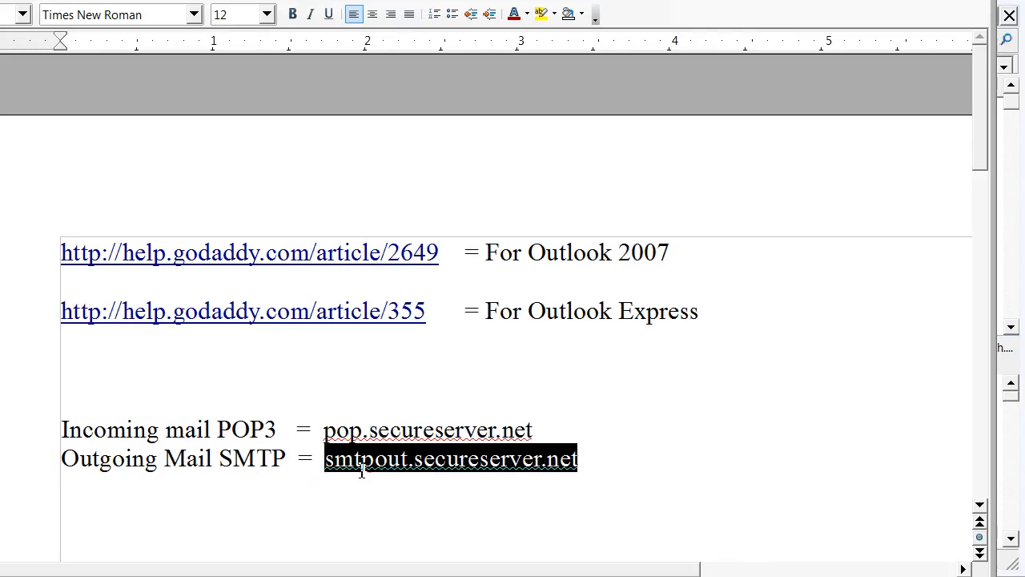
right_click(378, 463)
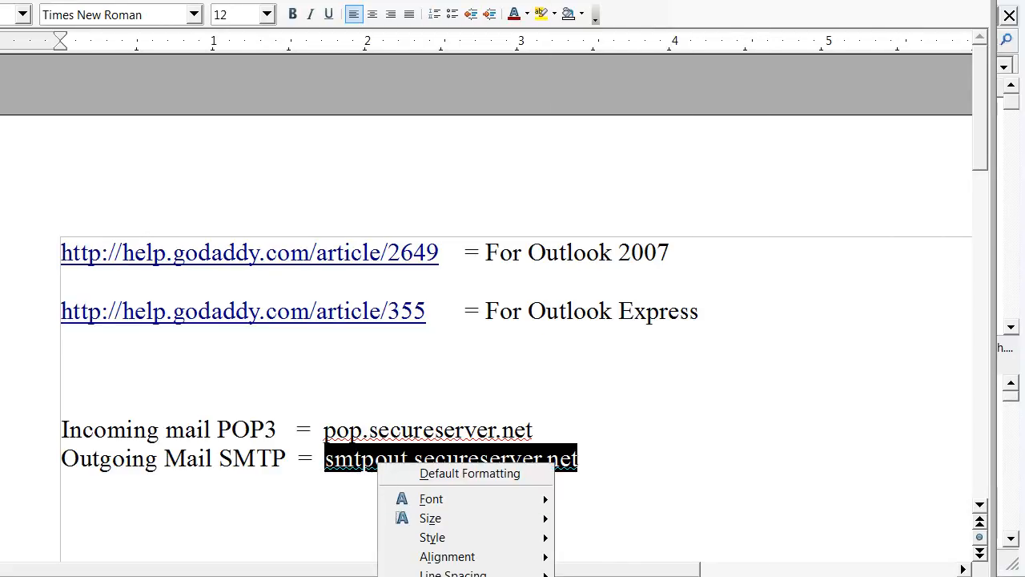
click(439, 576)
click(947, 1)
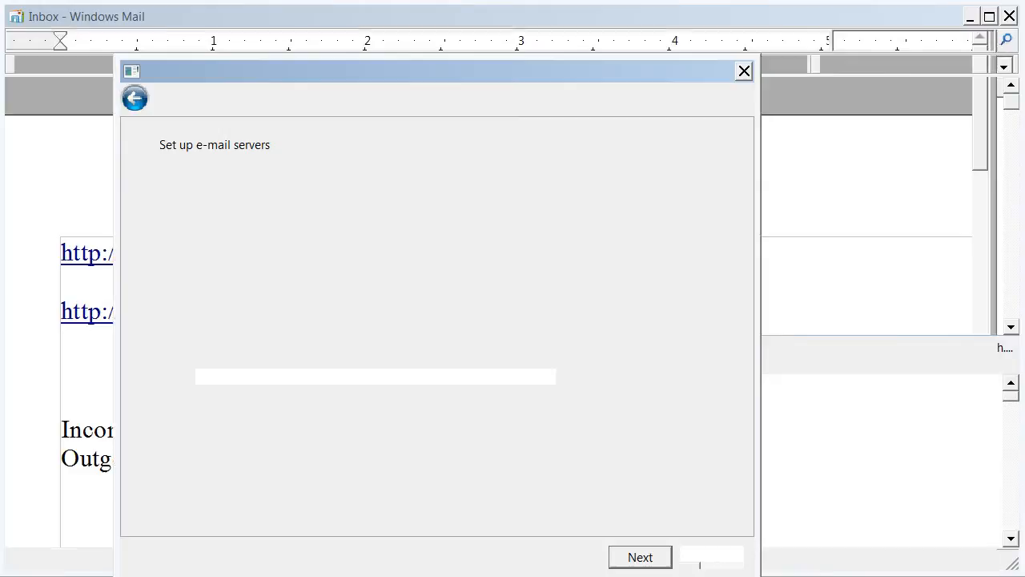
- Paste smtpout.secureserver.net as the outgoing server and tick 'Outgoing server requires authentication'
right_click(297, 380)
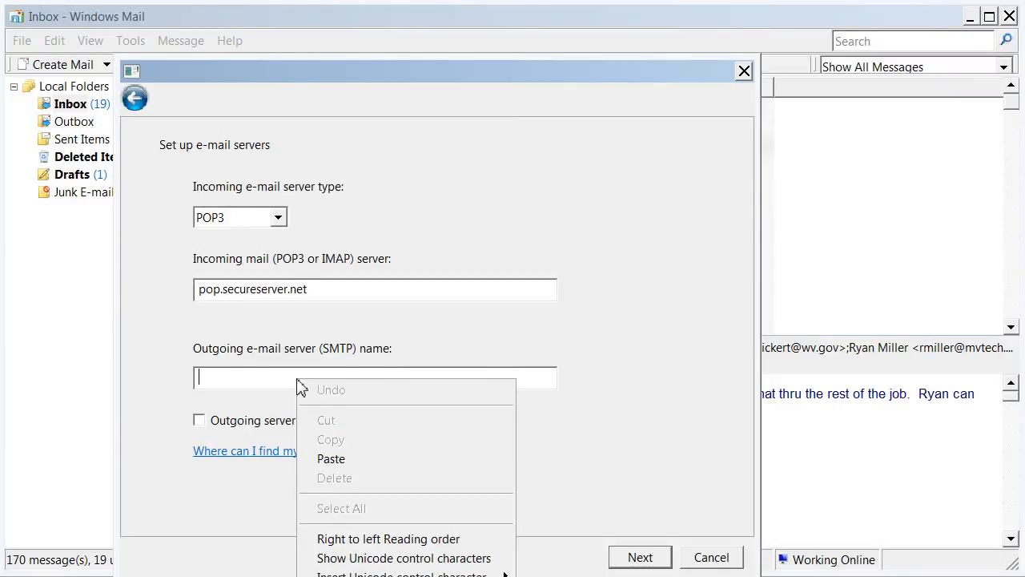
click(320, 458)
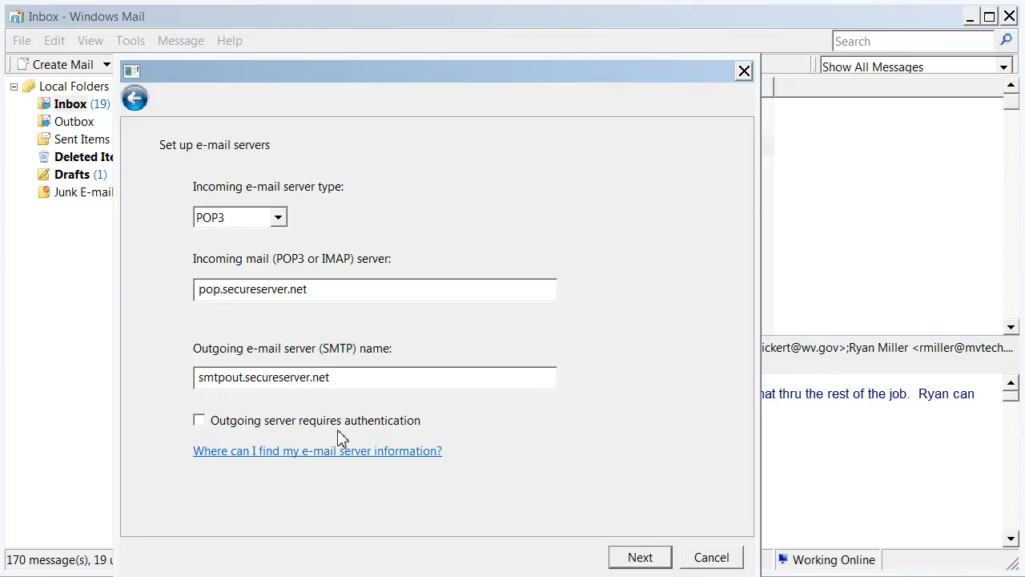
click(198, 421)
- Enter the account's username and password on the Internet Mail Logon page and continue
click(637, 562)
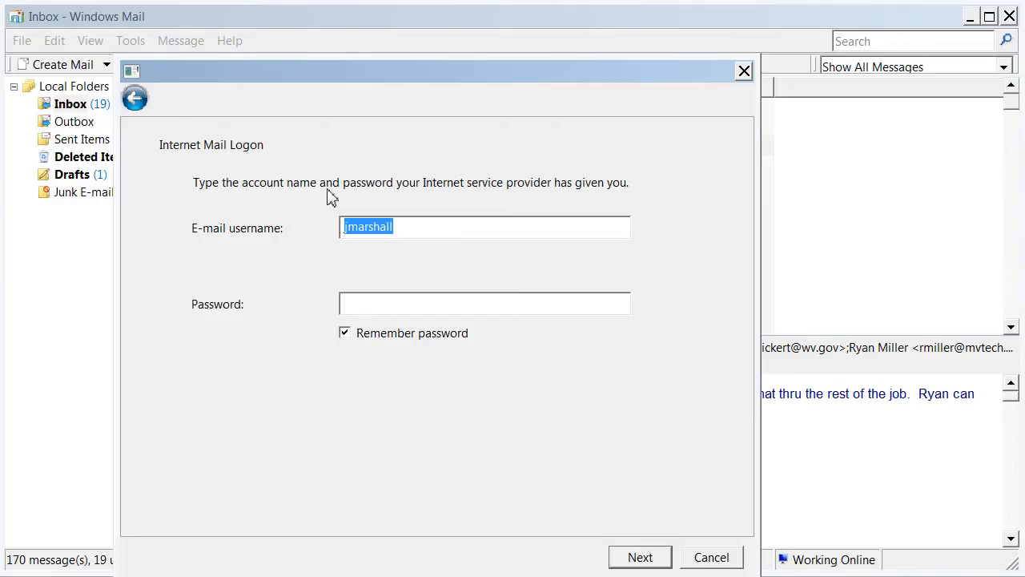
click(391, 232)
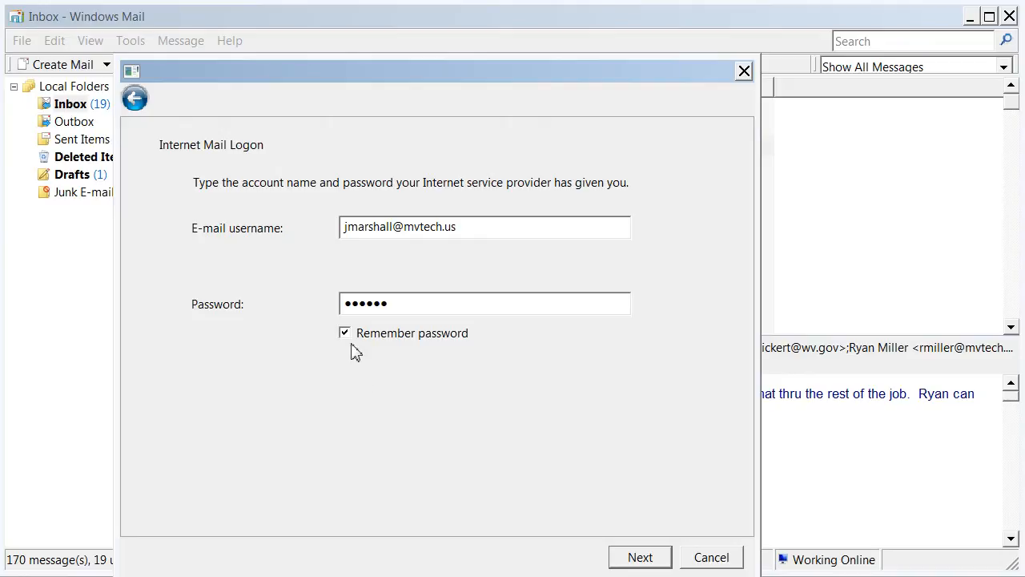
click(639, 559)
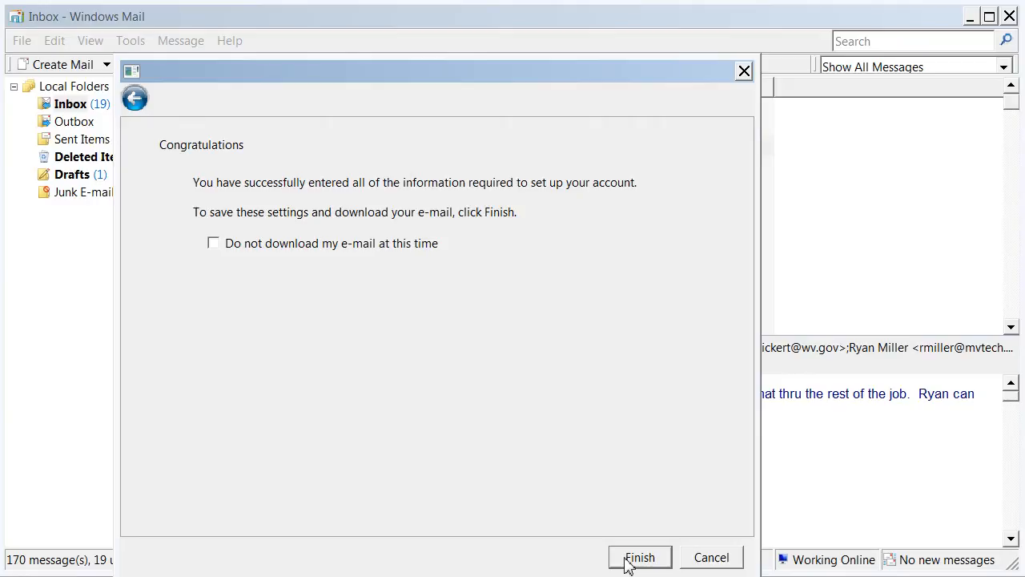
- Finish the wizard and close the Internet Accounts list showing pop.secureserver.net
click(639, 557)
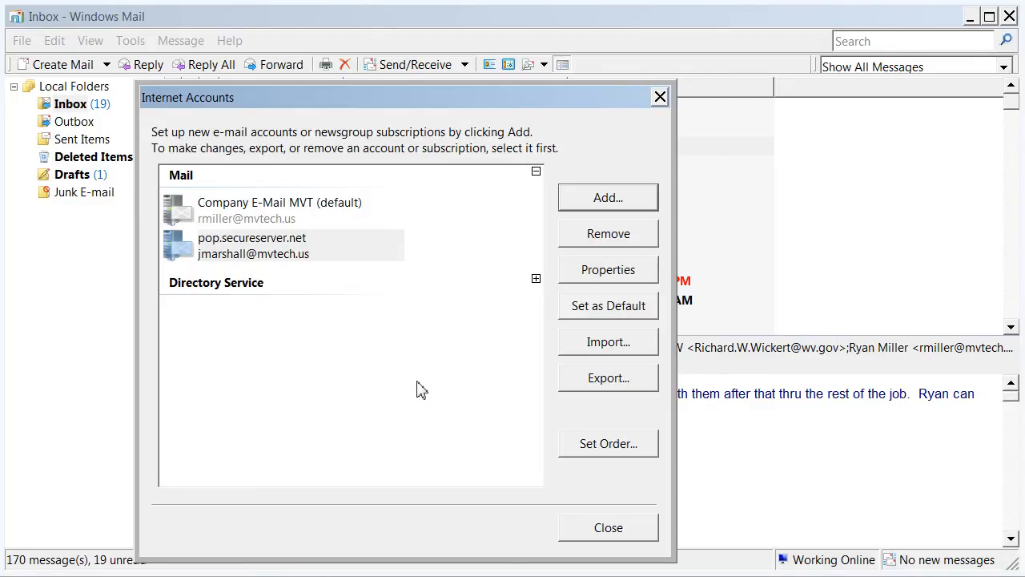
click(373, 261)
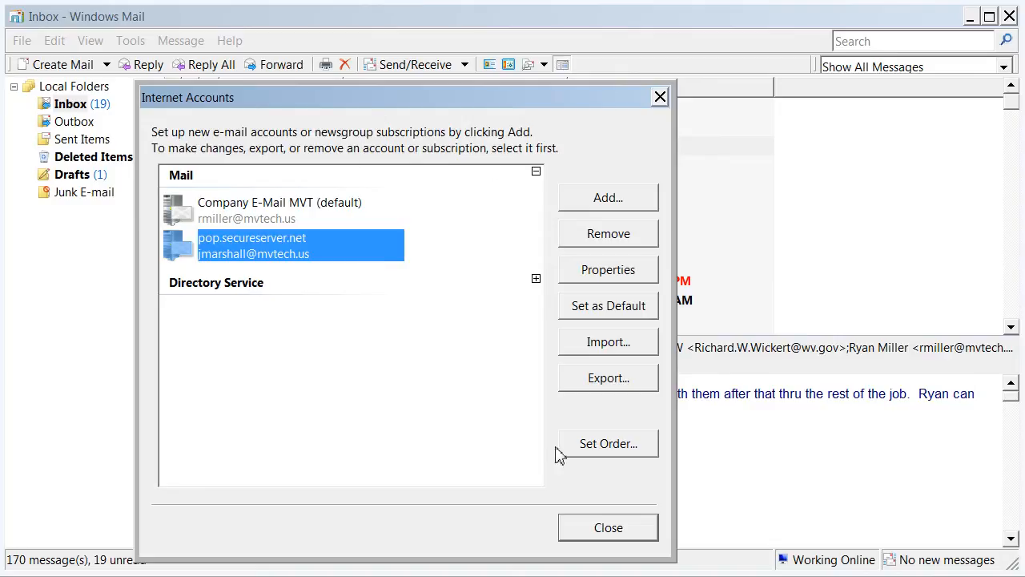
click(612, 532)
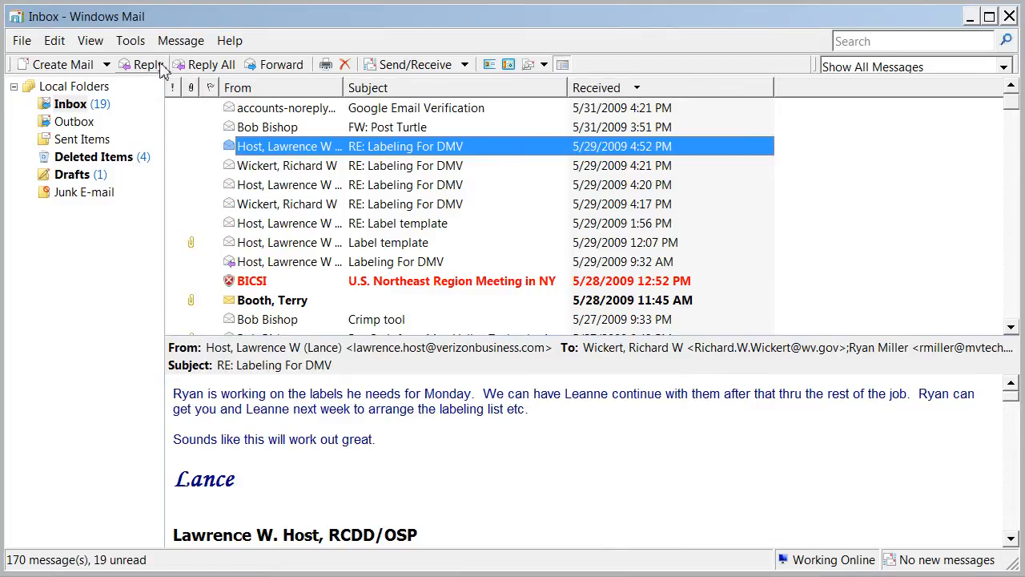
- Reopen Tools > Accounts and open the pop.secureserver.net account's Properties
click(130, 41)
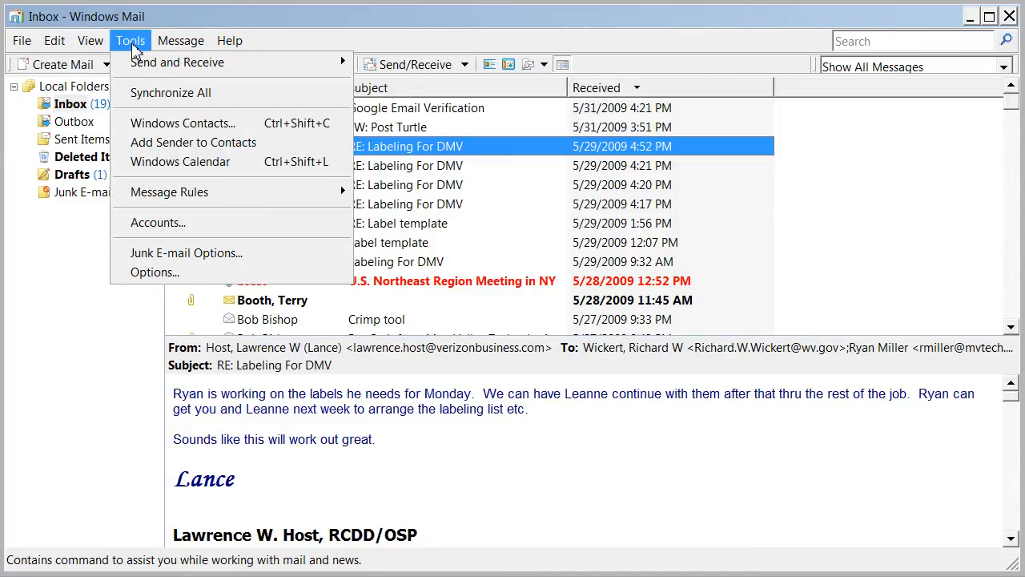
click(152, 230)
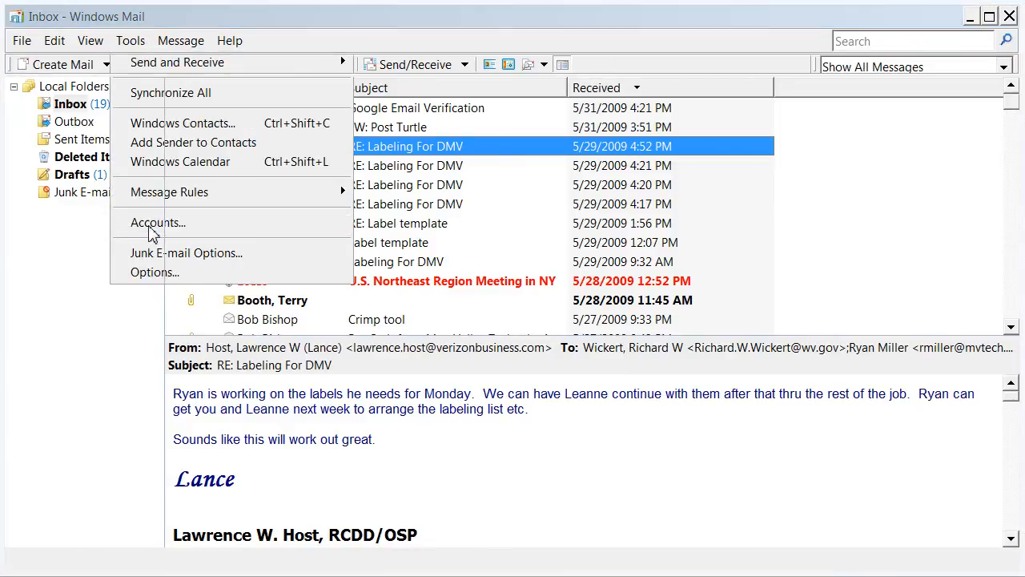
click(116, 267)
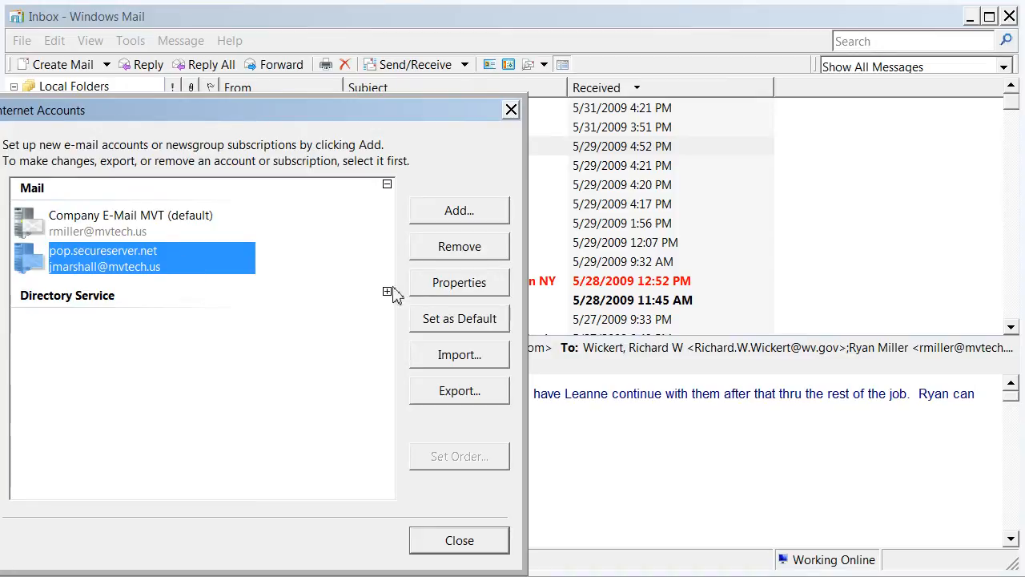
click(444, 286)
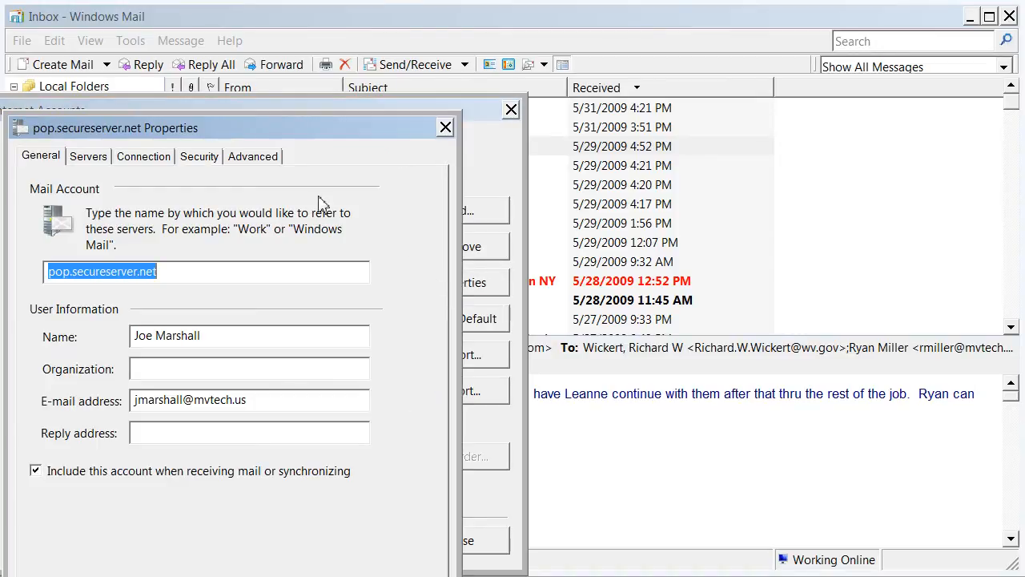
- On the Advanced tab, change SMTP port 25 to 80, tick Leave a copy on server, and save
click(253, 158)
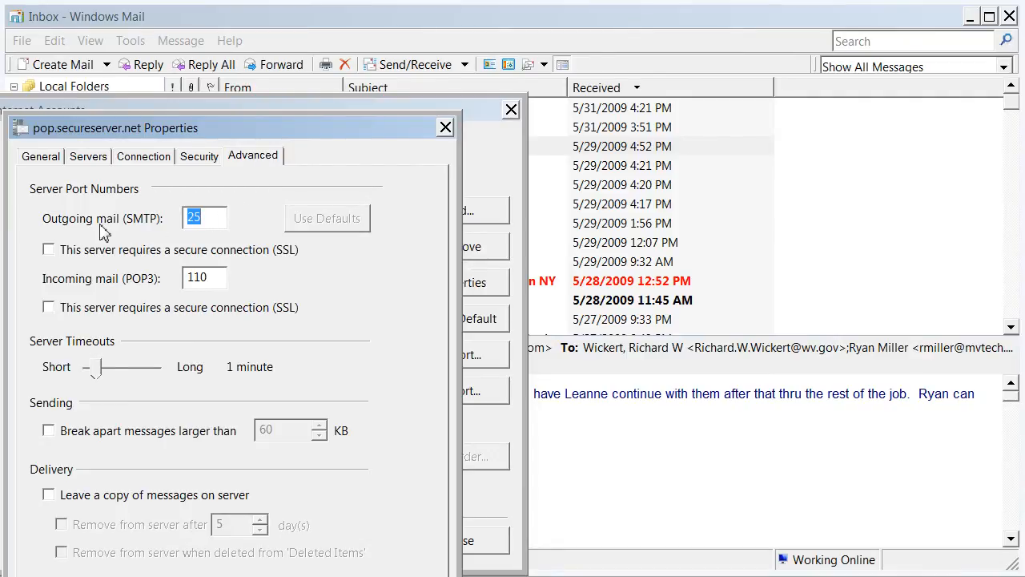
drag(212, 223, 173, 218)
text(80)
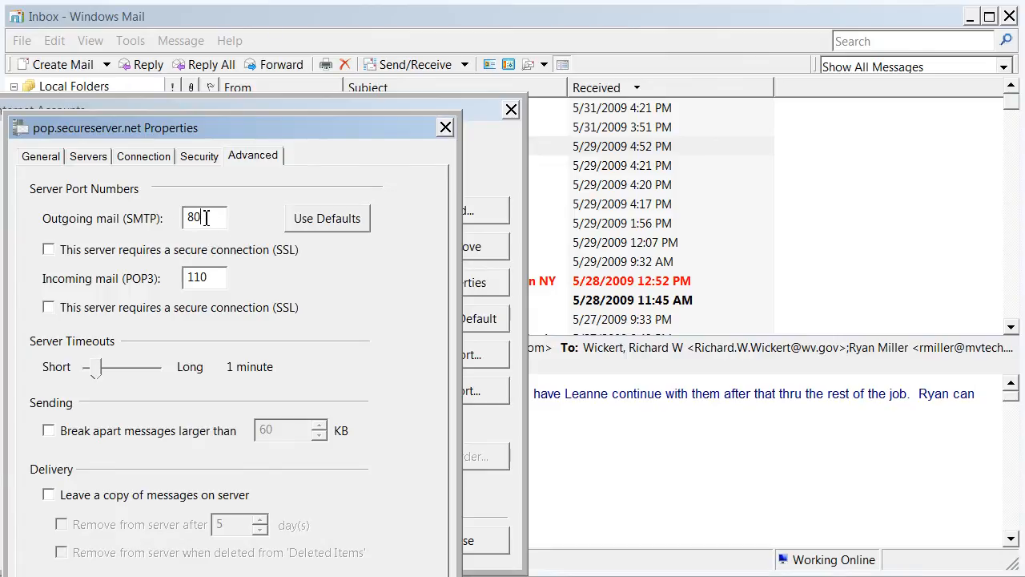
drag(206, 218, 185, 218)
click(62, 496)
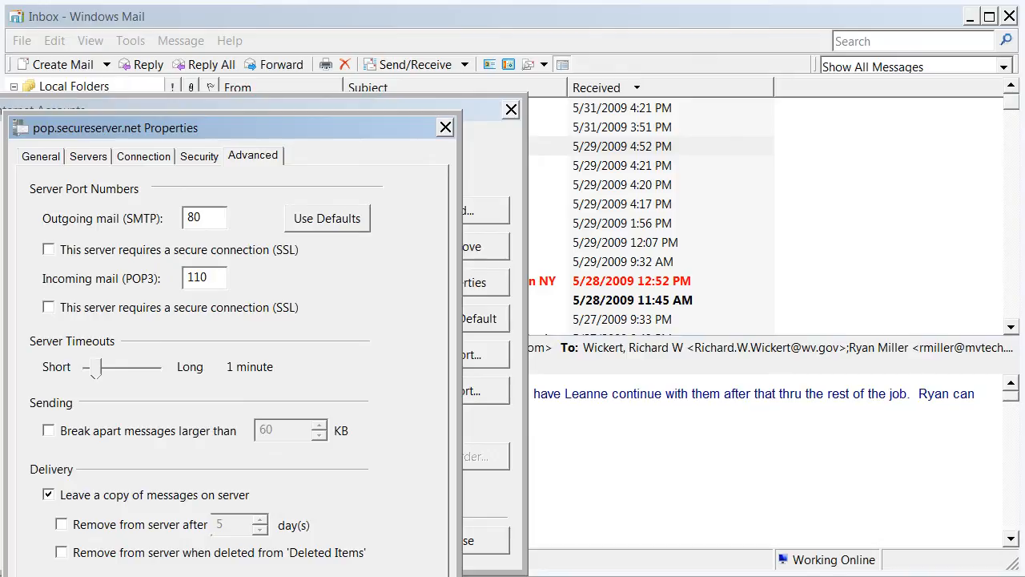
click(399, 576)
click(186, 576)
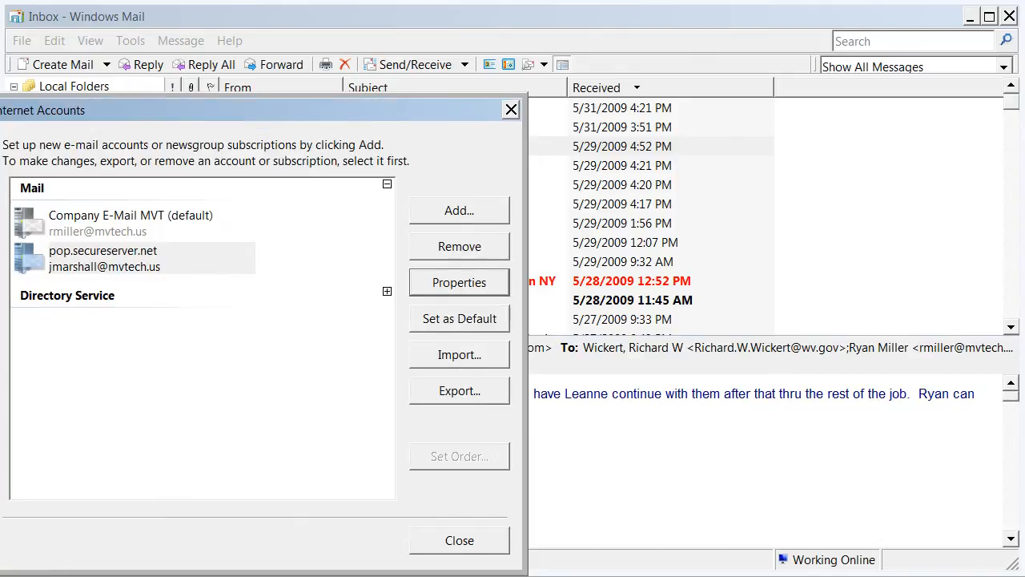
- Close Internet Accounts and show the Signatures tab of Tools > Options, where MVT is the default
click(446, 550)
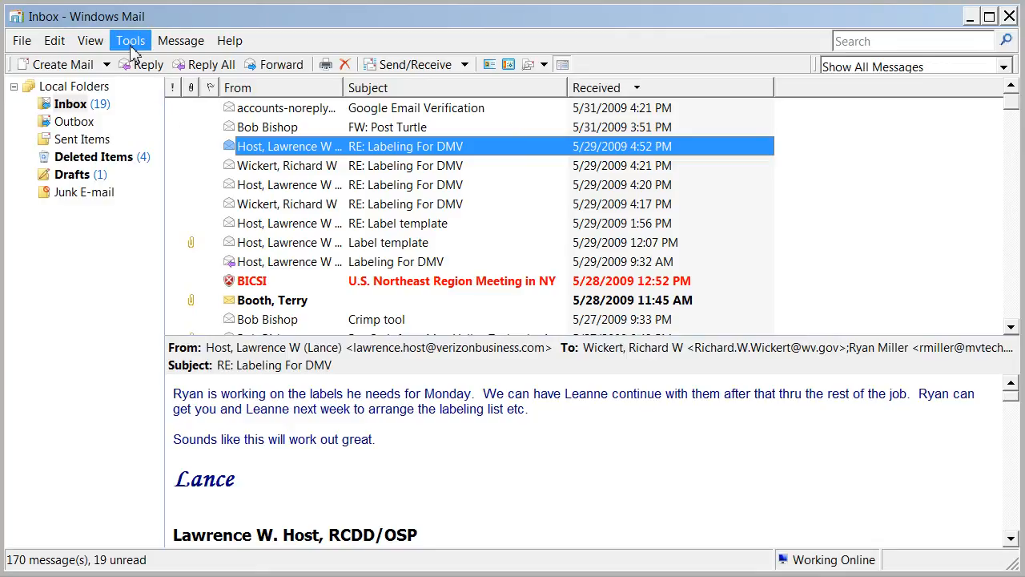
click(131, 42)
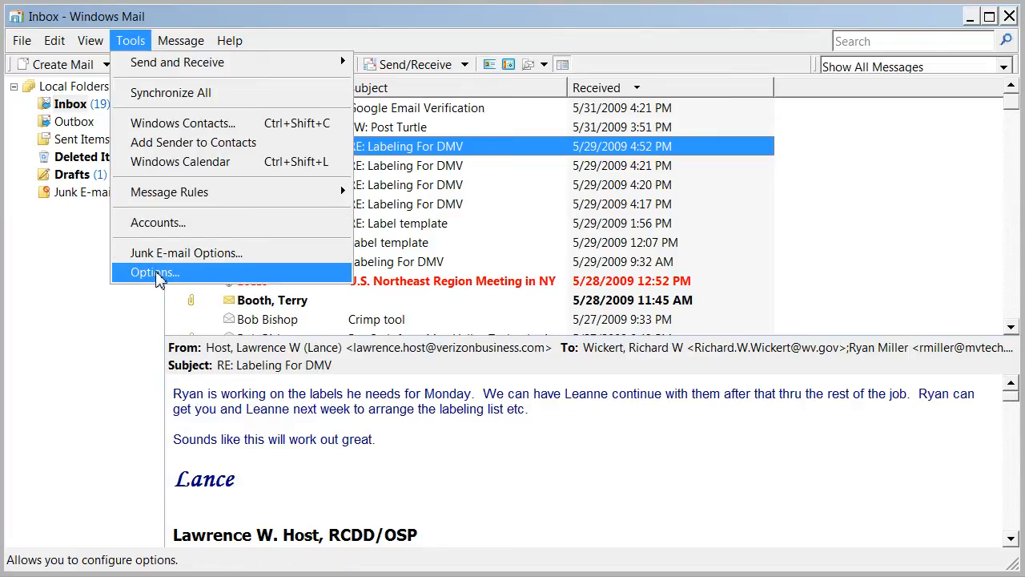
click(155, 272)
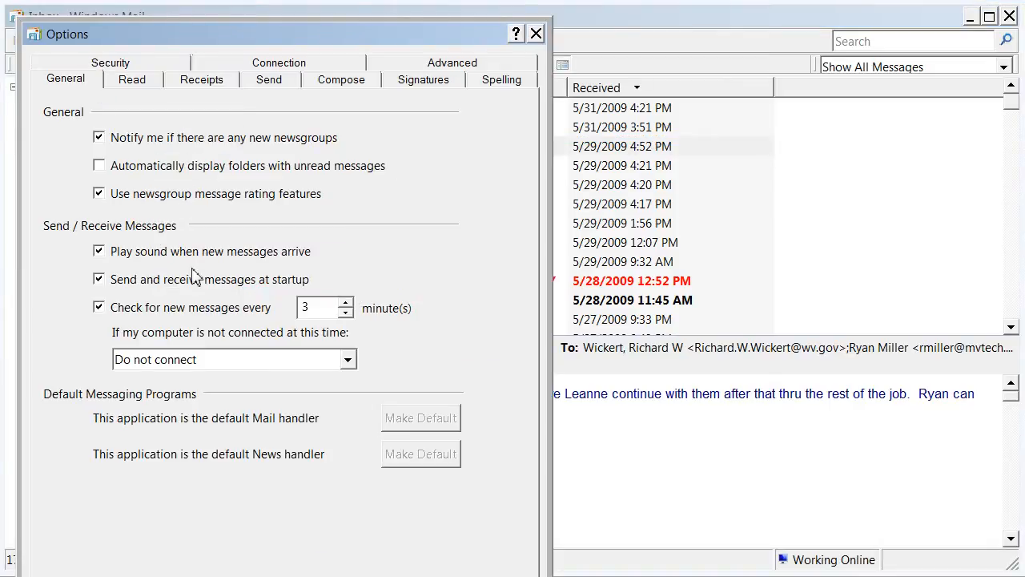
click(425, 83)
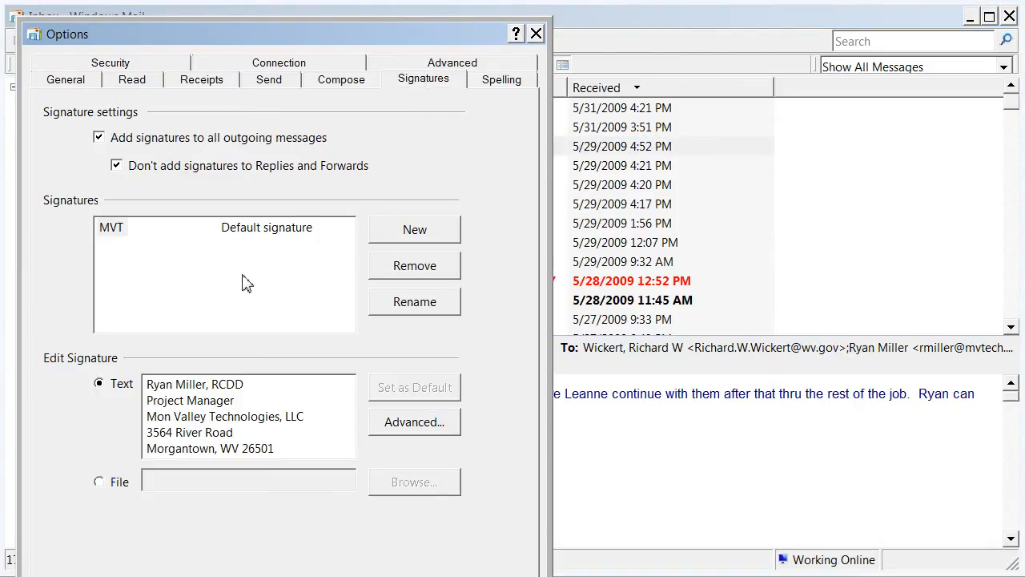
- Read through the MVT signature text from its first line to the last lines
mouse_move(147, 385)
mouse_down()
mouse_move(277, 437)
mouse_move(306, 466)
mouse_up()
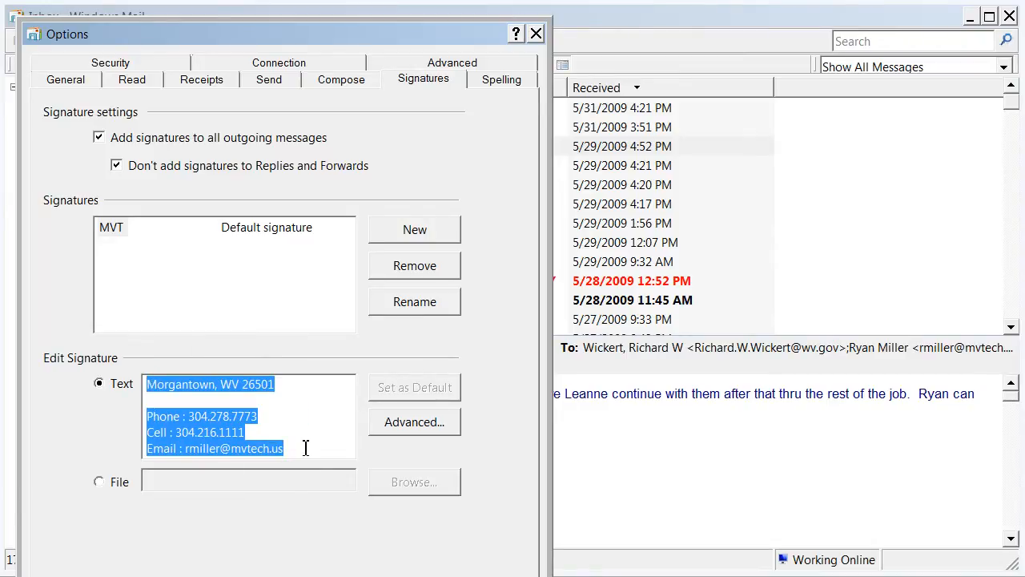
click(328, 435)
scroll(313, 419, up, 2)
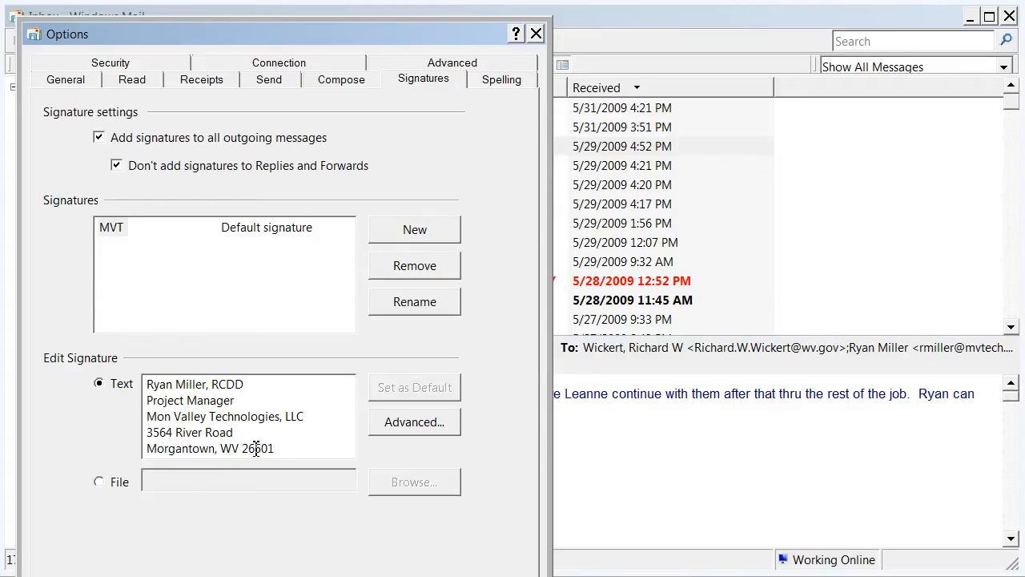
key(Down)
key(Down)
key(Down)
key(Down)
key(Down)
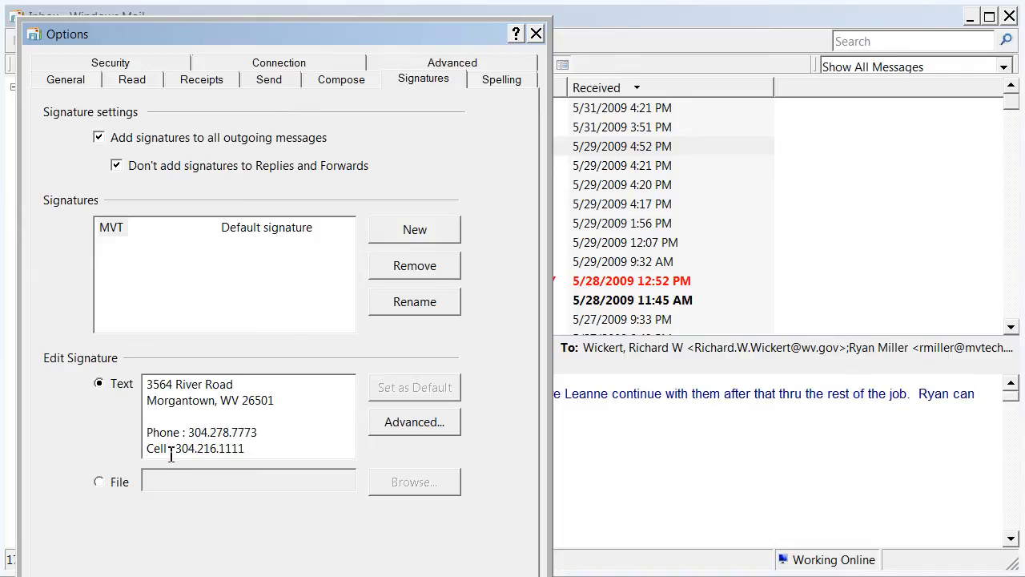
key(Down)
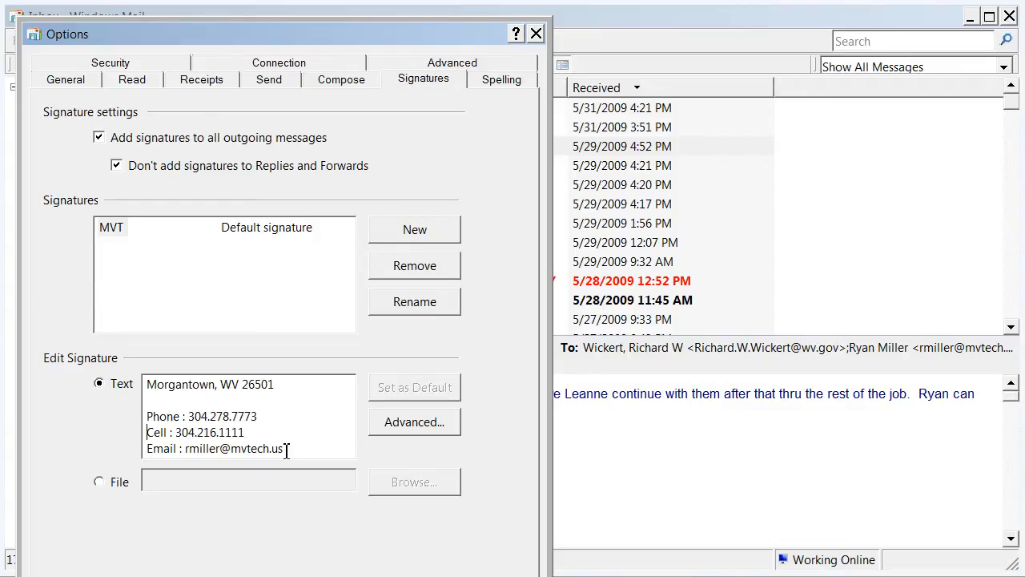
key(Up)
key(Up)
key(Up)
key(Up)
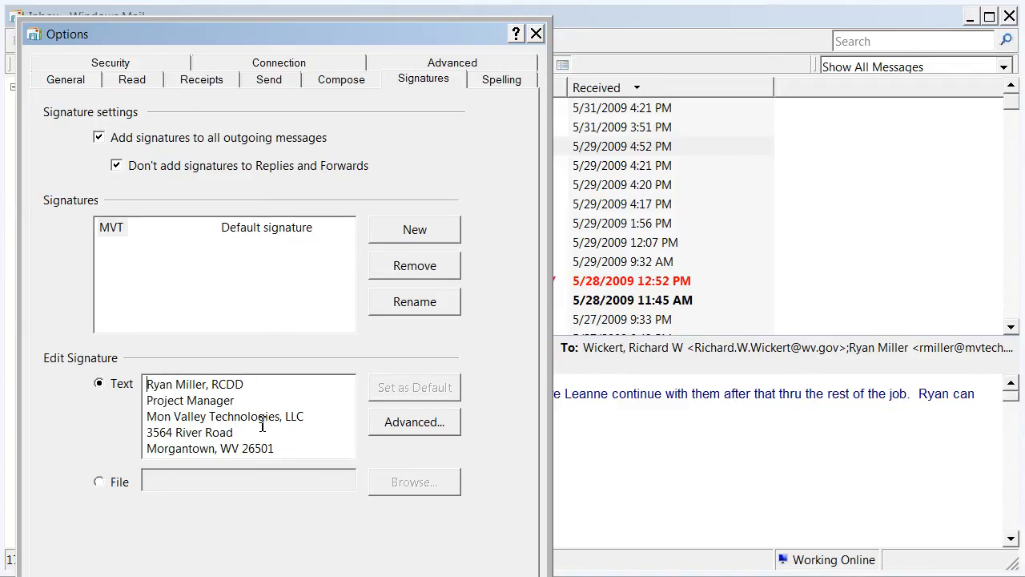
key(Down)
key(Down)
key(Down)
key(Down)
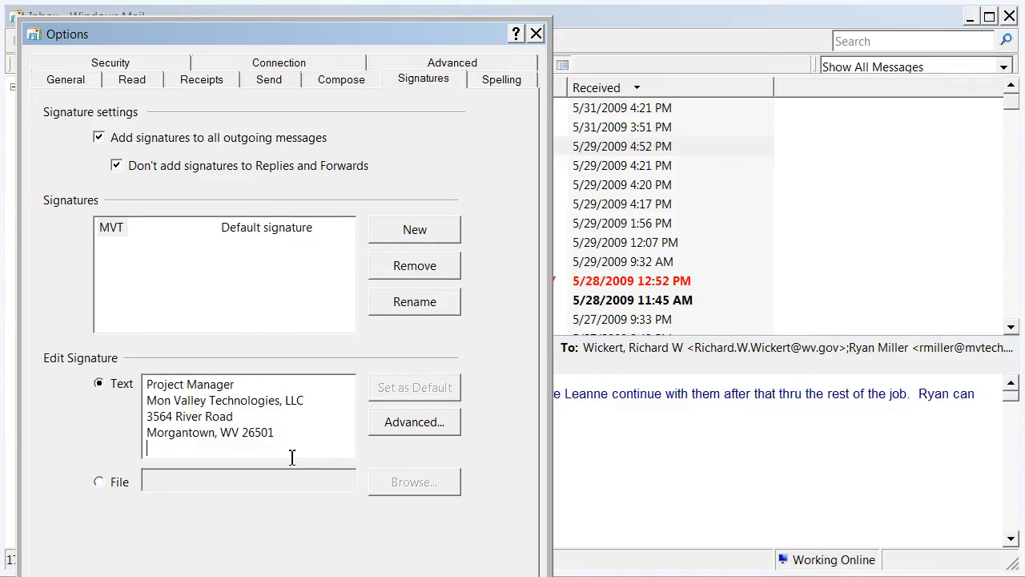
key(Up)
key(Up)
key(Up)
key(Up)
key(Up)
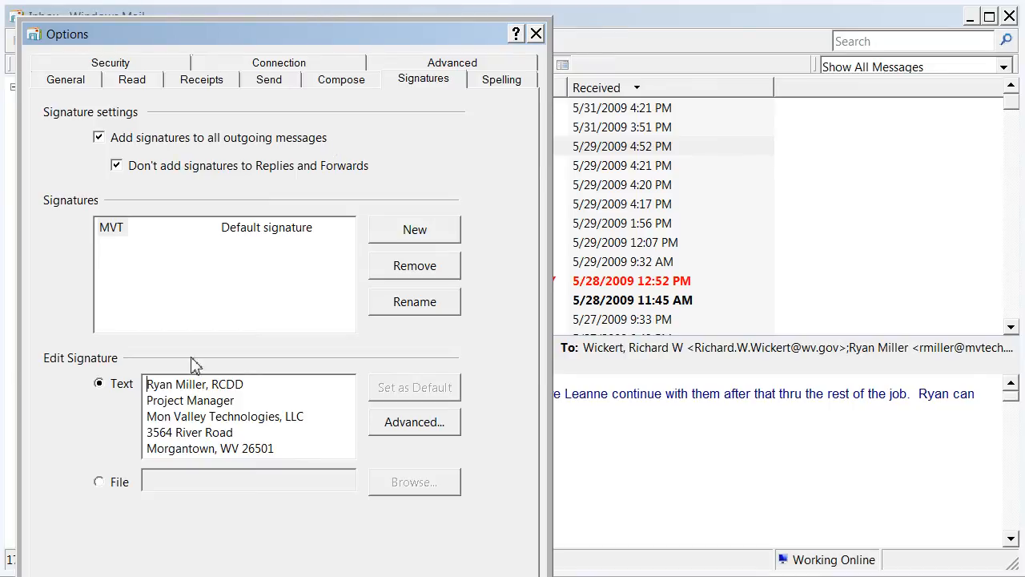
- Return to the top of the MVT signature, then close Options and Windows Mail
drag(149, 384, 278, 450)
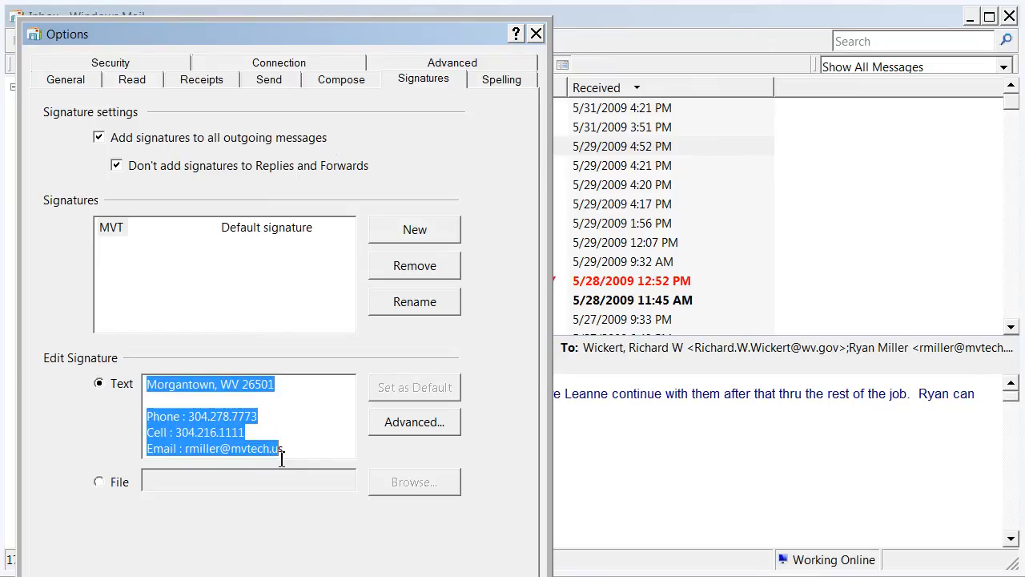
click(311, 423)
click(293, 388)
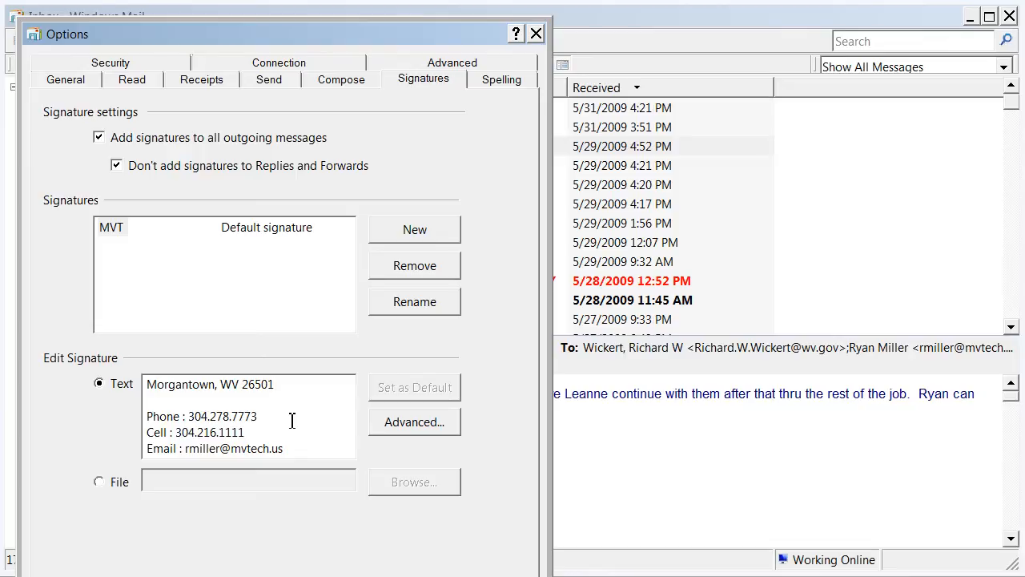
key(Up)
key(Up)
key(Up)
key(Up)
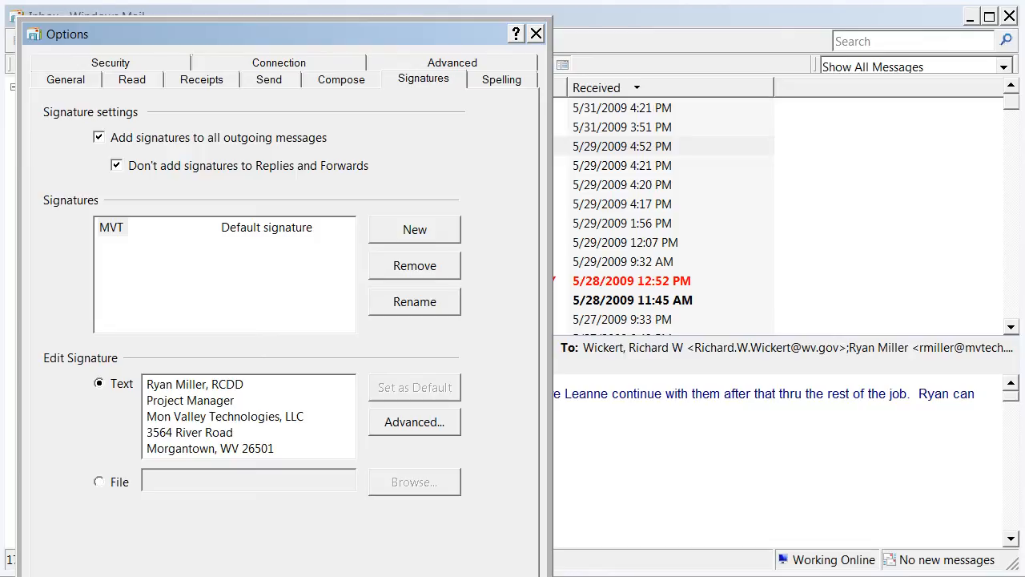
key(Escape)
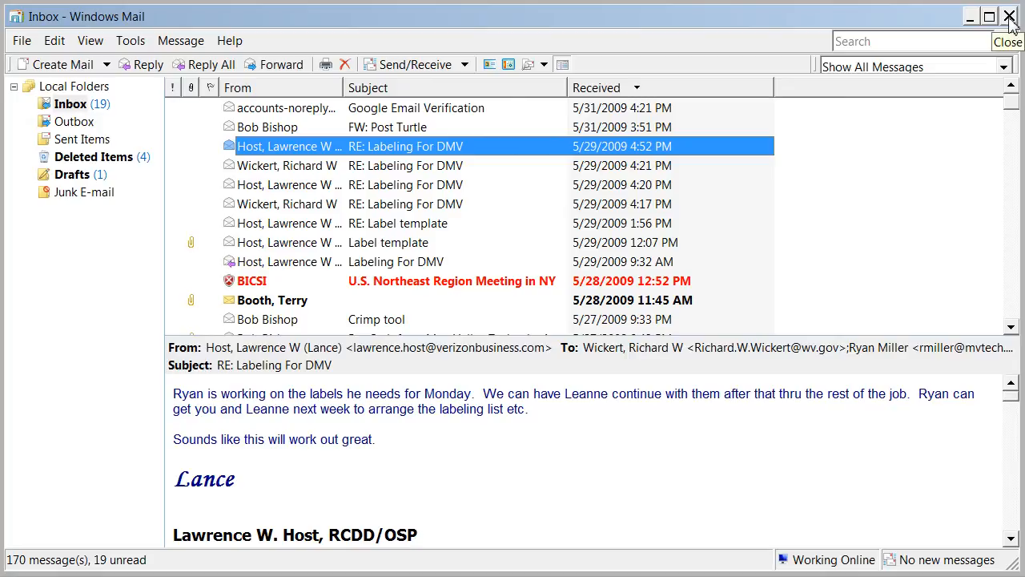
click(970, 16)
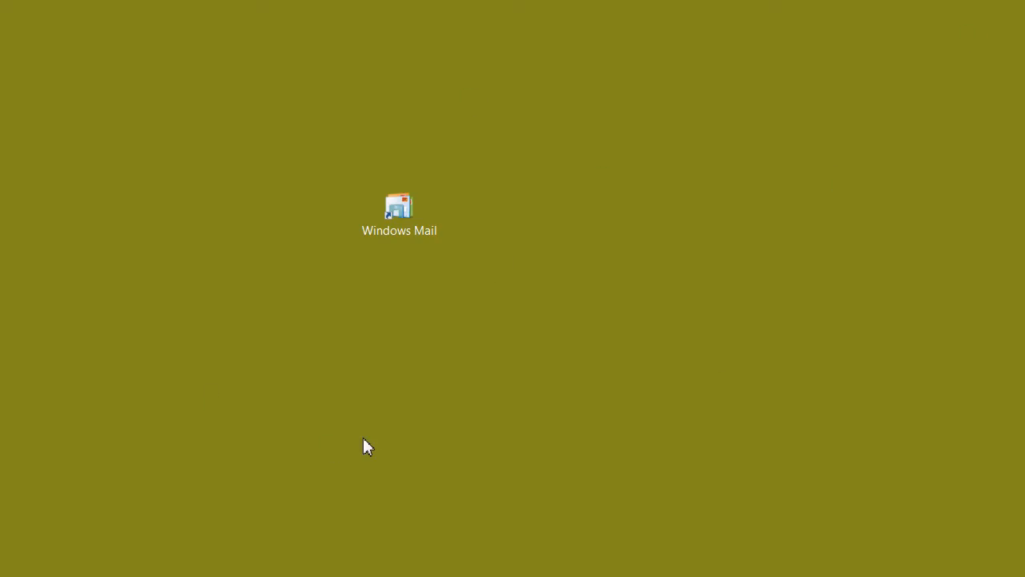